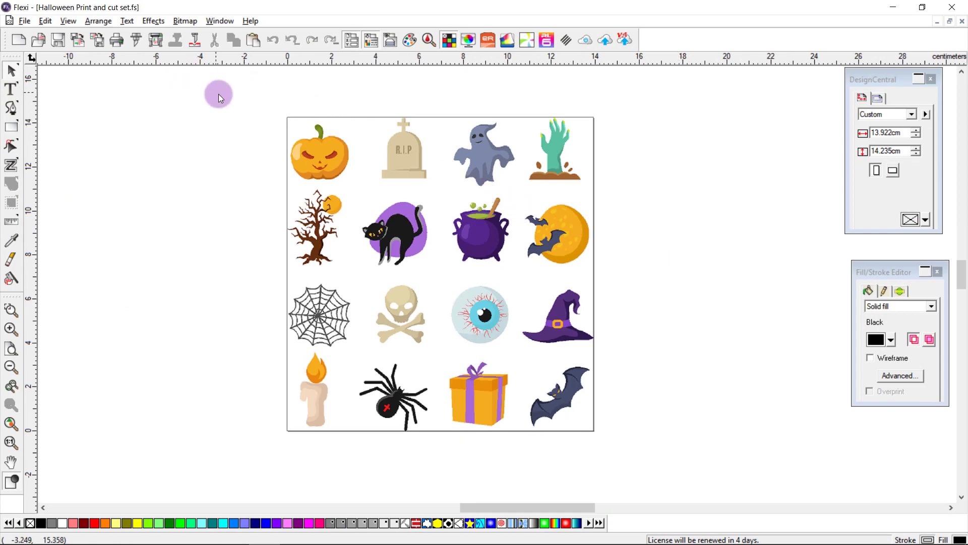
left_click_drag(223, 96, 658, 444)
left_click(643, 242)
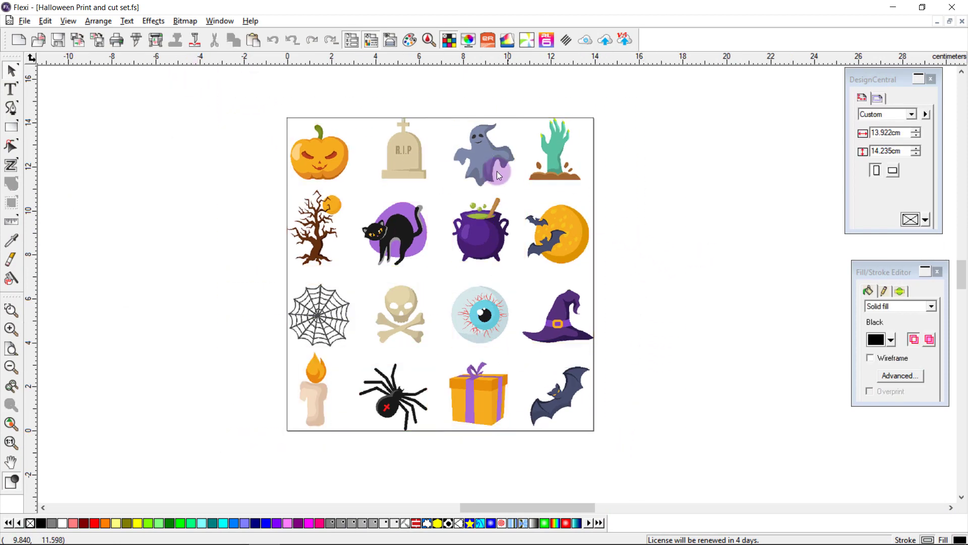
left_click(477, 150)
left_click(665, 197)
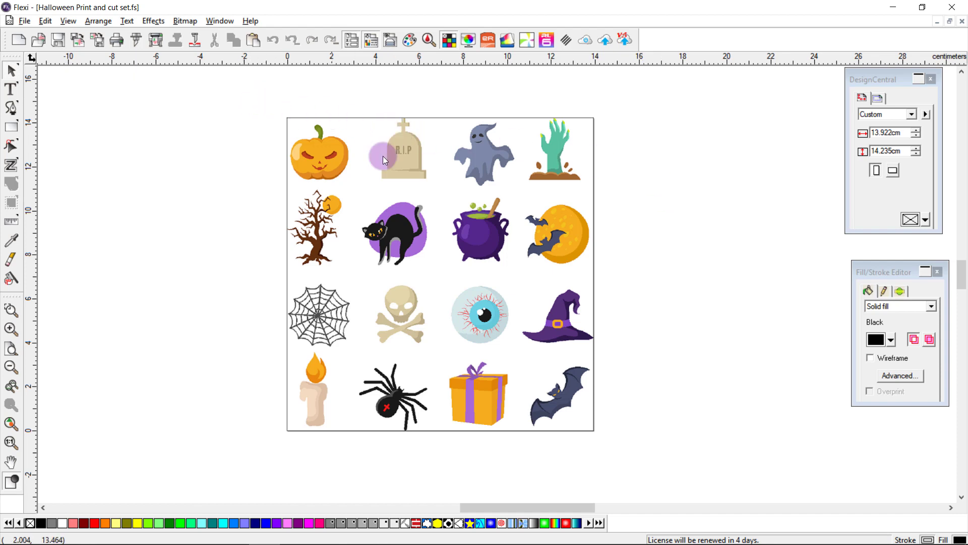
left_click(573, 253)
scroll(574, 253, "up", 1)
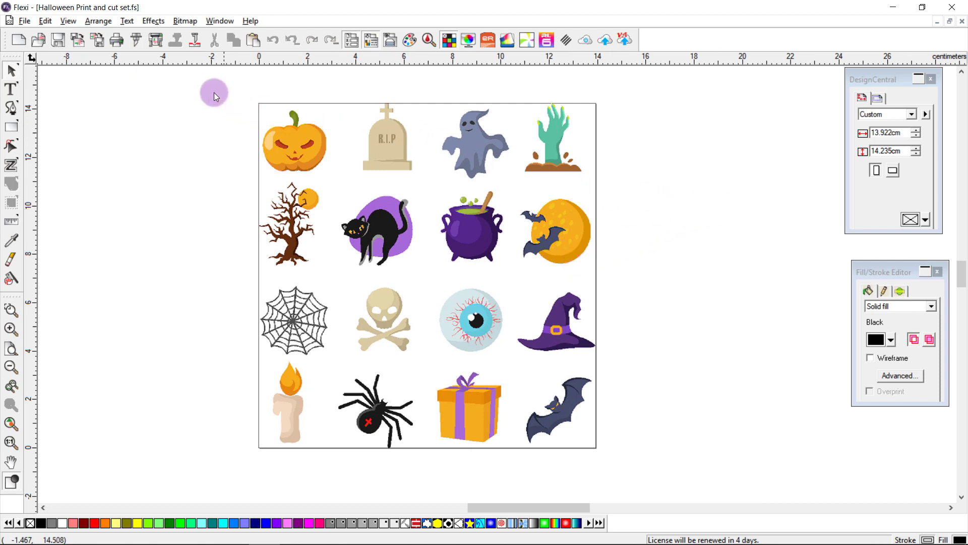
Step: Start a contour cut on all the Halloween graphics, using the Contour shape to follow each graphic's outline
left_click_drag(226, 75, 624, 461)
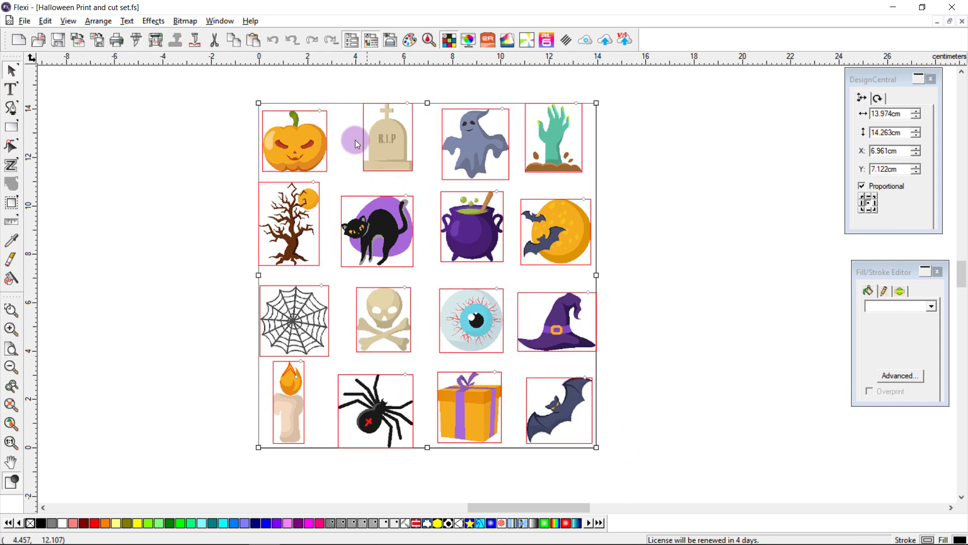
left_click(153, 21)
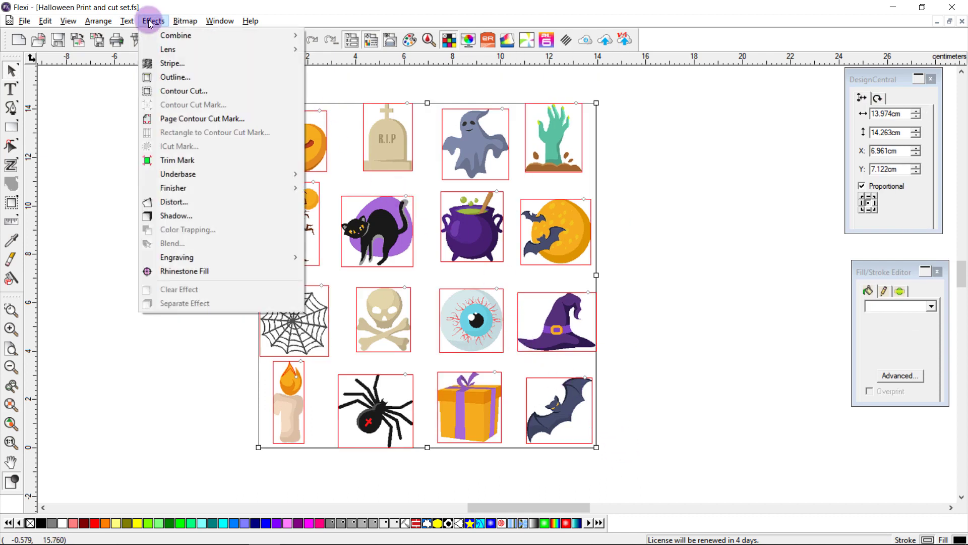
left_click(180, 97)
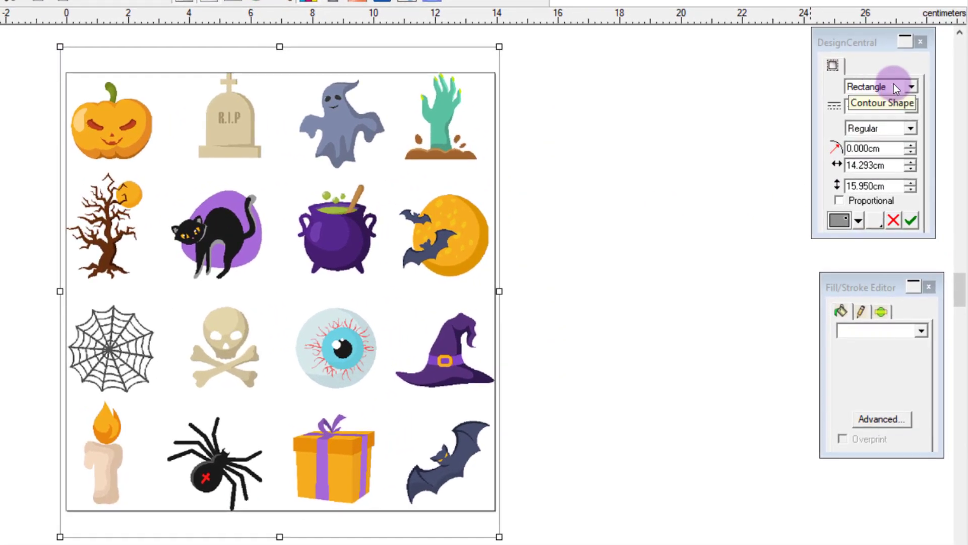
left_click(905, 105)
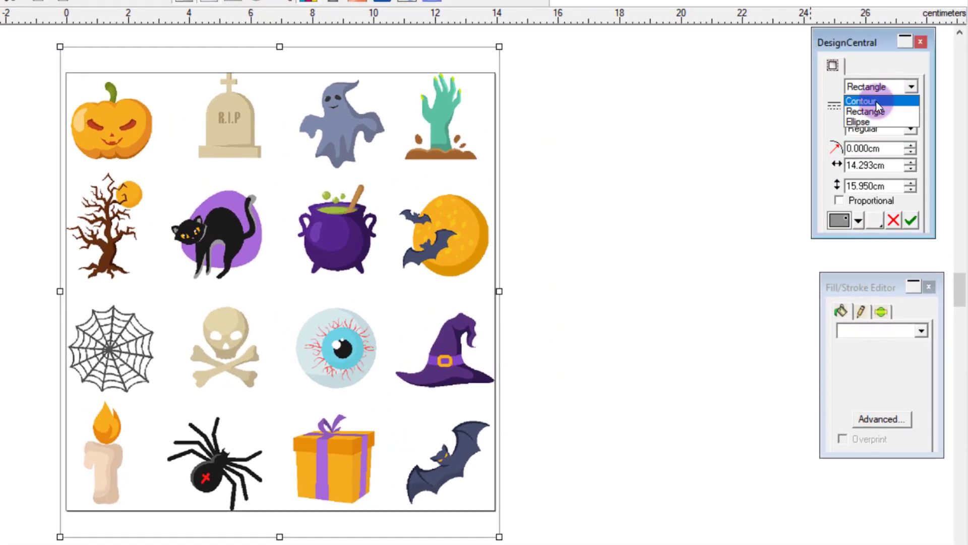
left_click(876, 102)
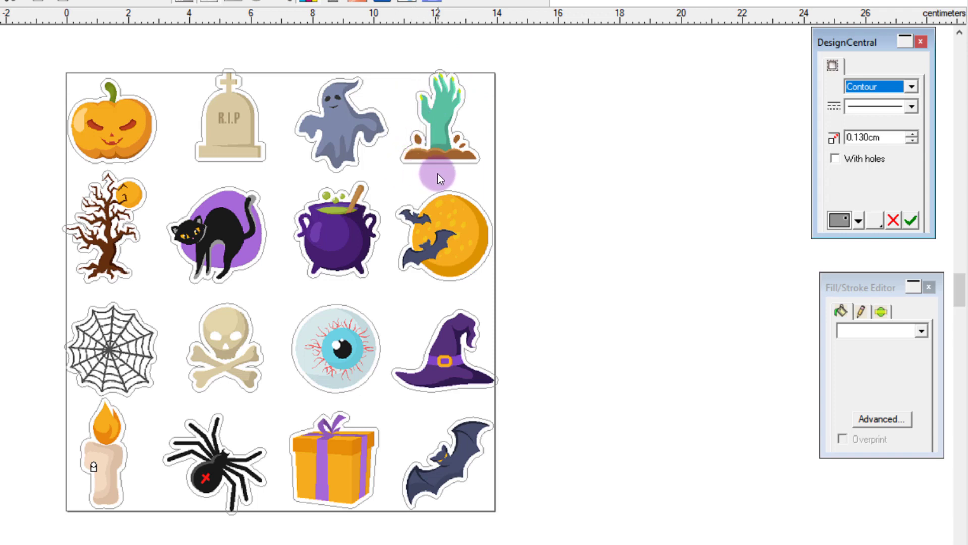
Step: Set the contour offset to 0.130 cm and apply the contour cut with the CutContour colour
left_click(913, 141)
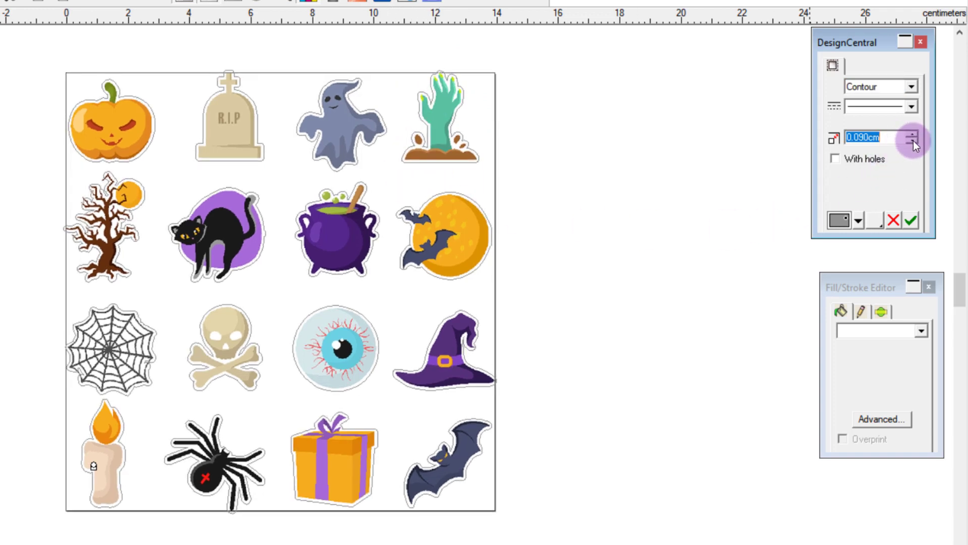
left_click(912, 135)
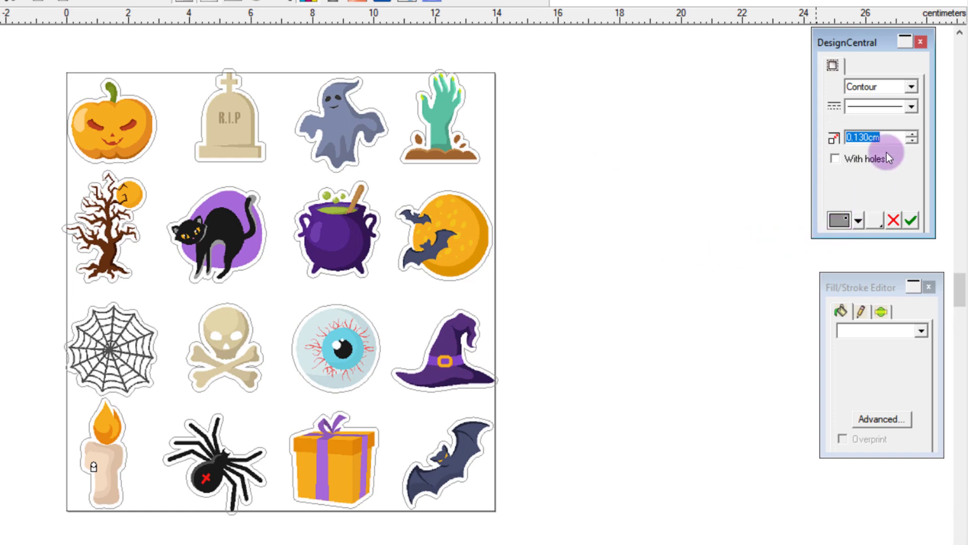
left_click(860, 218)
scroll(880, 315, "down", 8)
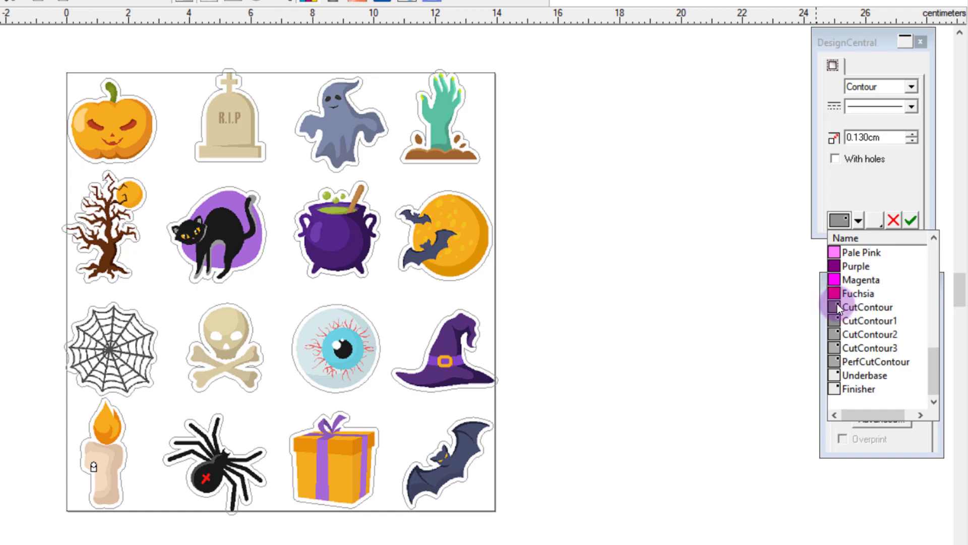
left_click(838, 307)
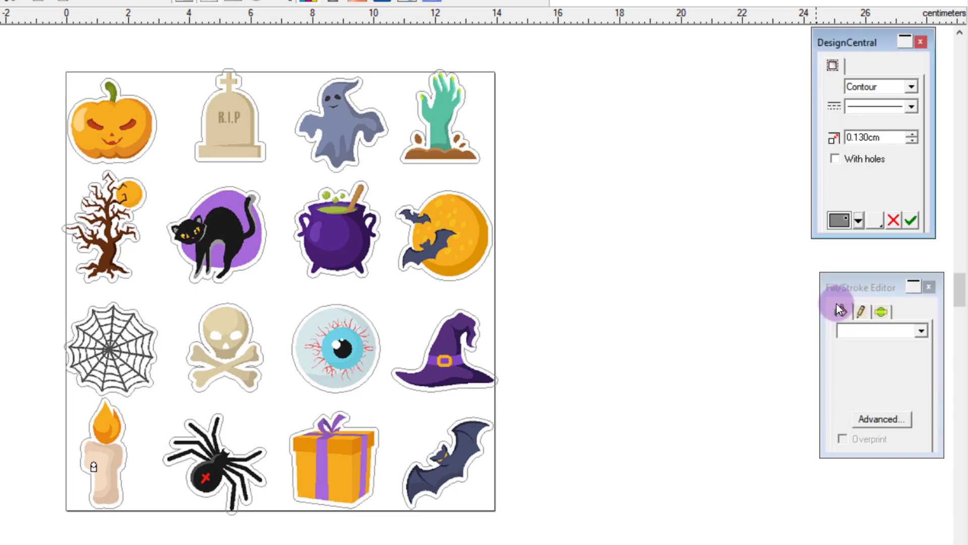
left_click(911, 220)
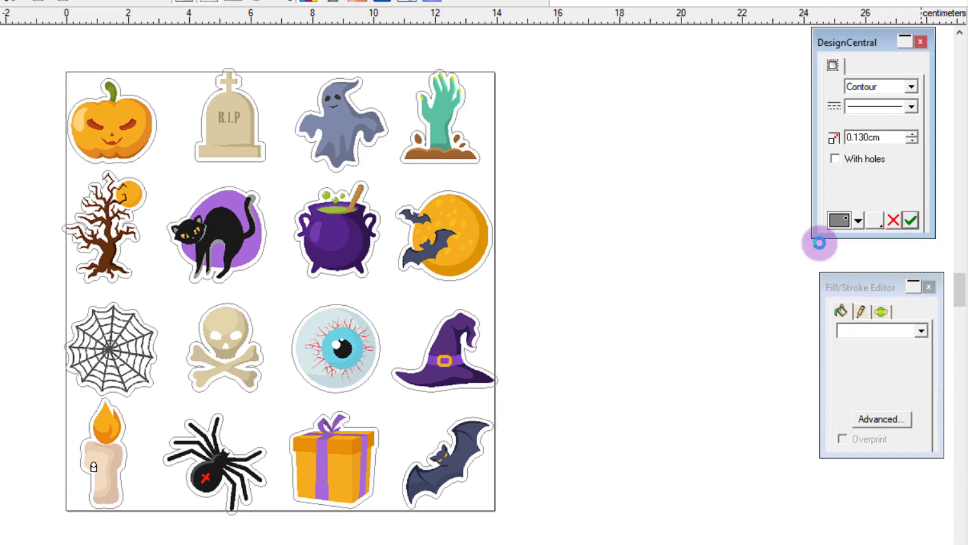
left_click(580, 312)
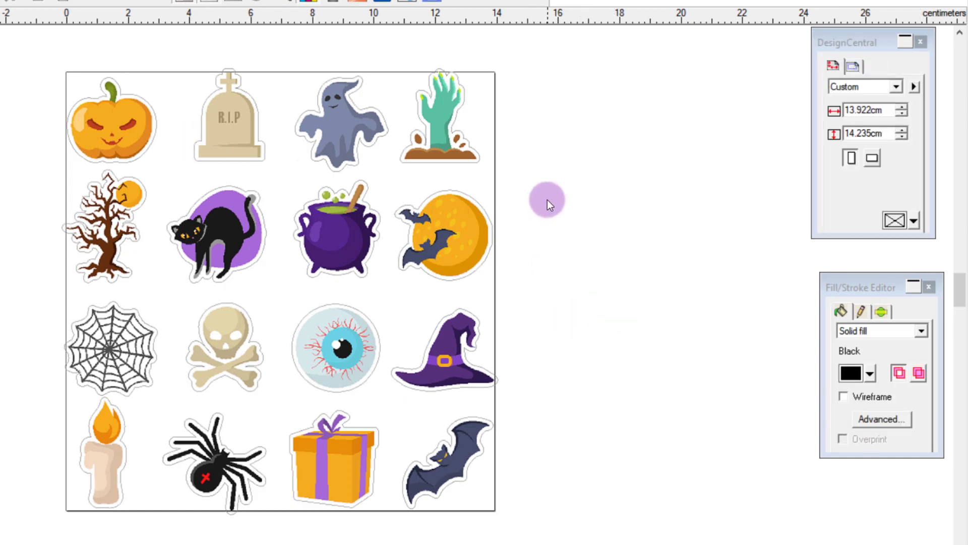
Step: Start a second contour cut around all the outlined graphics, using the Rectangle shape
left_click_drag(39, 44, 553, 529)
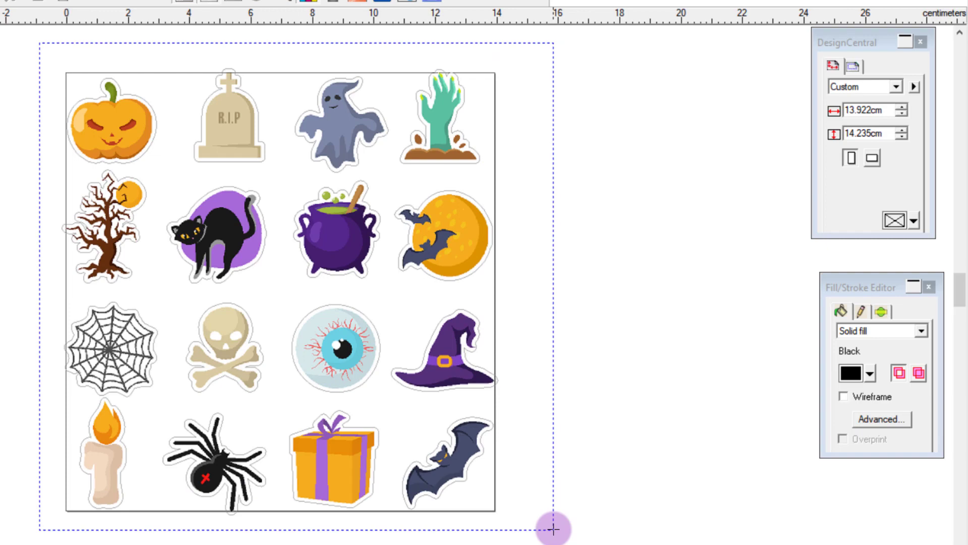
left_click_drag(553, 529, 554, 528)
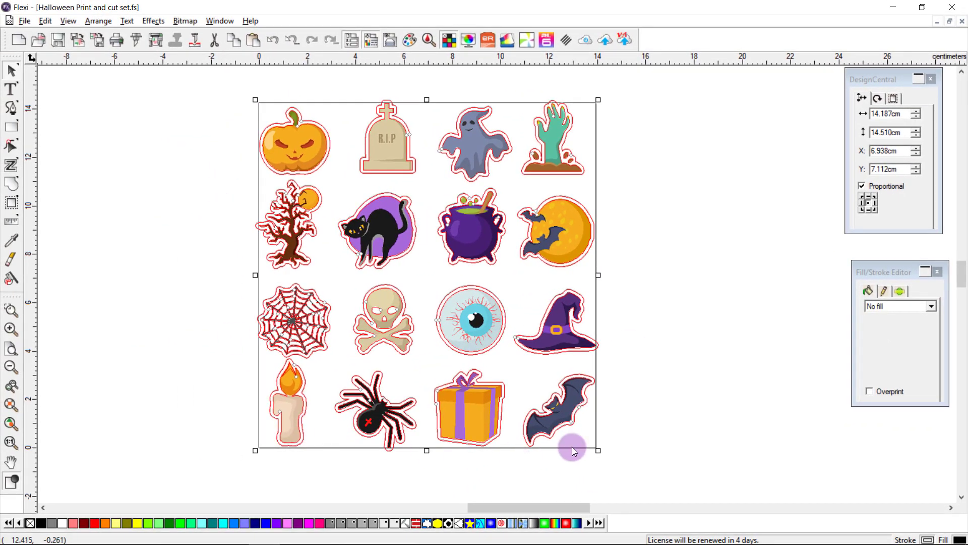
left_click(154, 22)
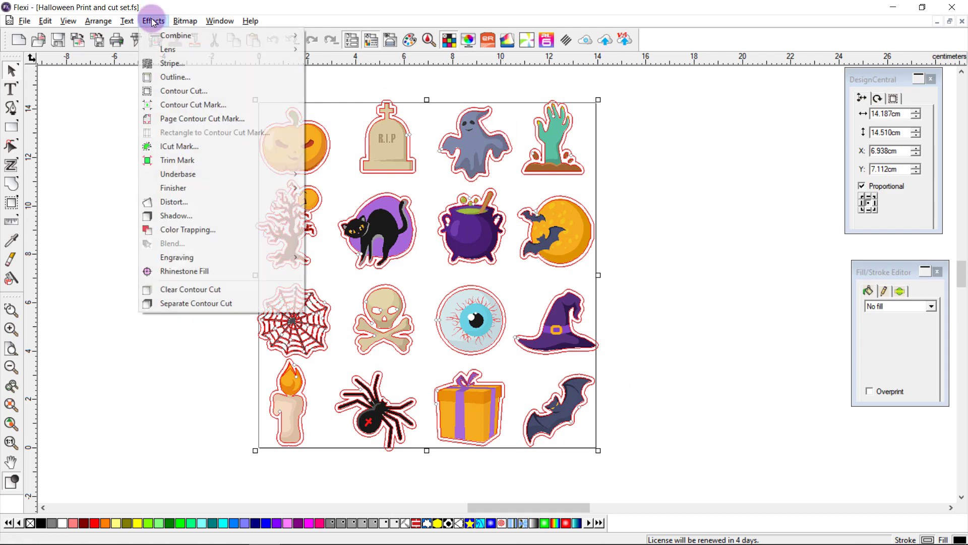
left_click(172, 96)
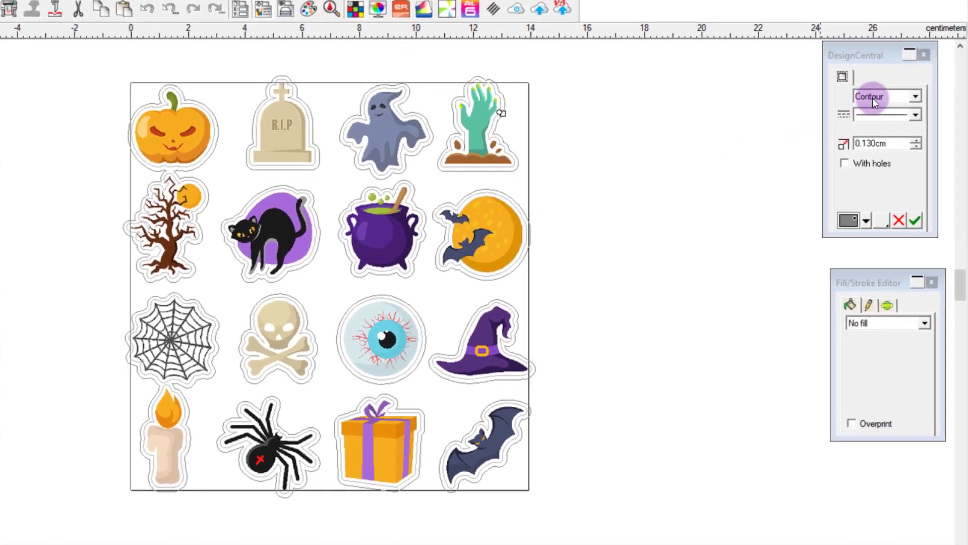
left_click(872, 98)
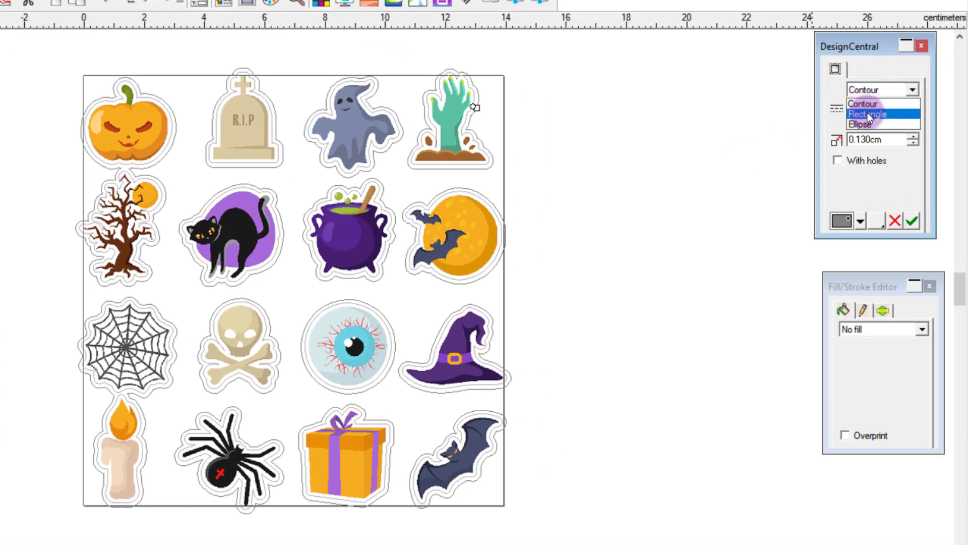
left_click(867, 113)
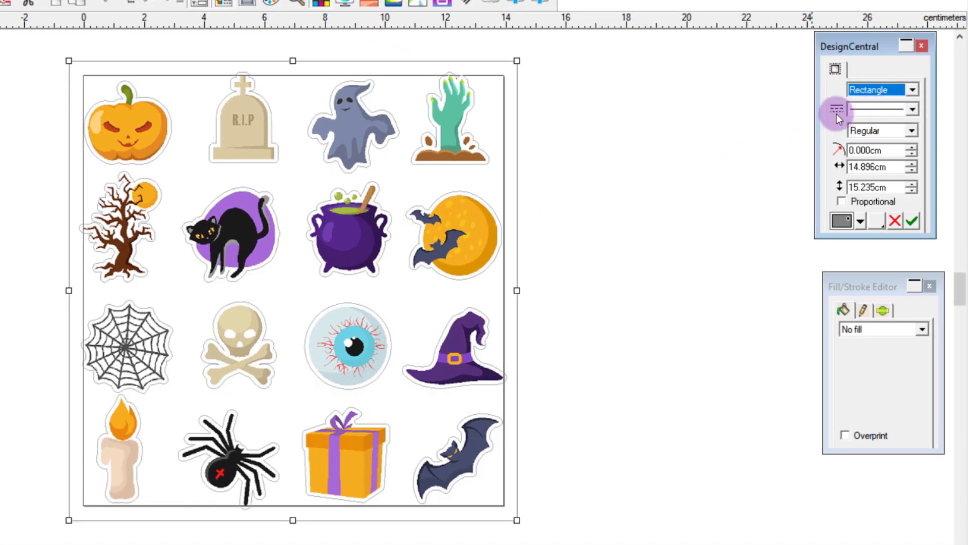
Step: Assign the CutContour1 colour to the rectangular contour
left_click(860, 222)
scroll(881, 305, "down", 3)
scroll(879, 316, "down", 5)
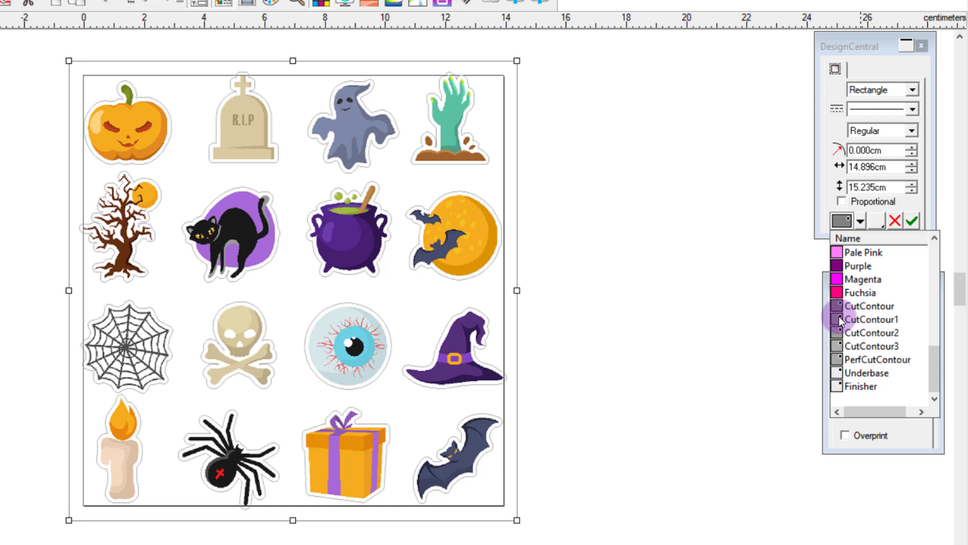
left_click(839, 316)
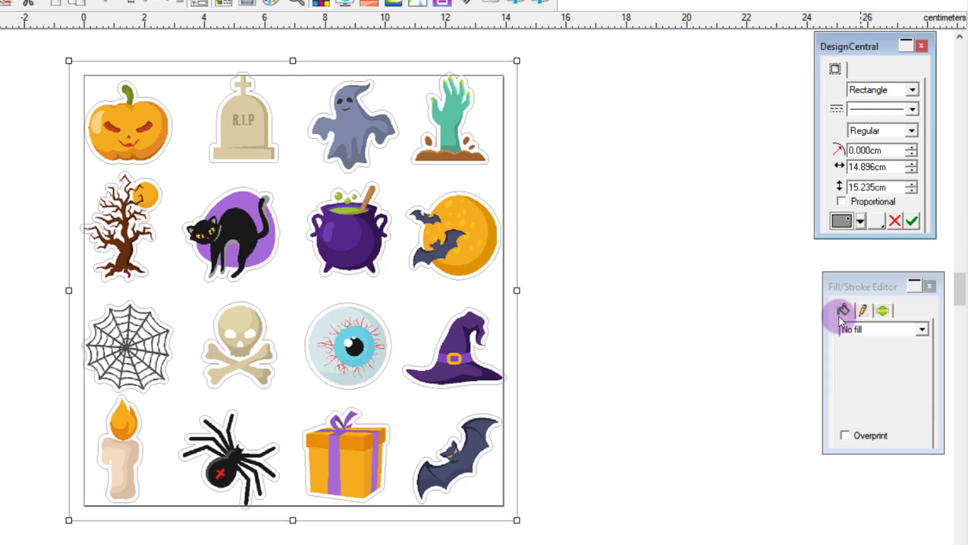
Step: Resize the rectangular contour to 14.496 cm wide and 15.635 cm high
left_click(915, 183)
left_click(915, 184)
left_click(912, 163)
left_click(912, 164)
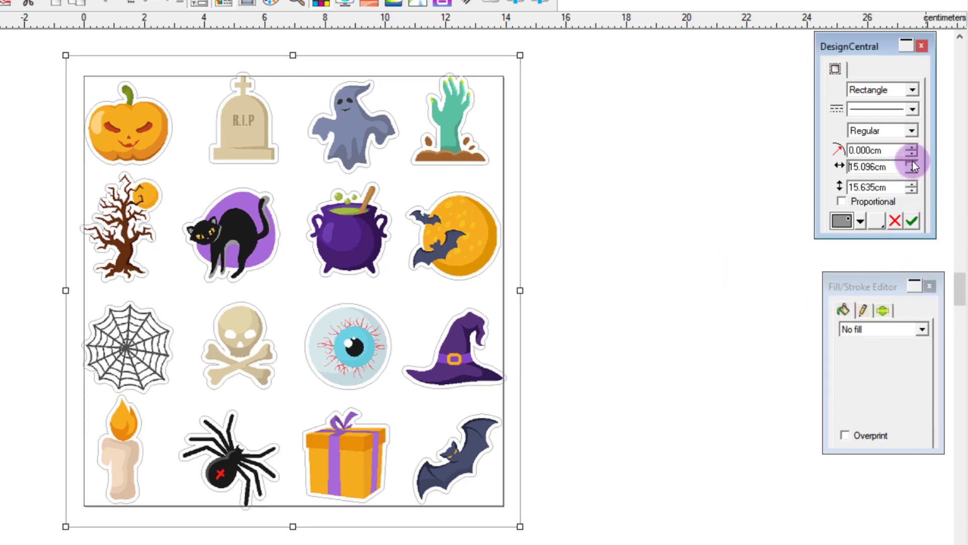
left_click(913, 163)
left_click(912, 164)
left_click(912, 171)
left_click(912, 171)
left_click(912, 171)
left_click(913, 171)
left_click(912, 171)
left_click(913, 171)
left_click(913, 171)
left_click(912, 171)
Step: Try a dashed line style on the rectangular contour, return it to a solid line and apply the cut
left_click(876, 106)
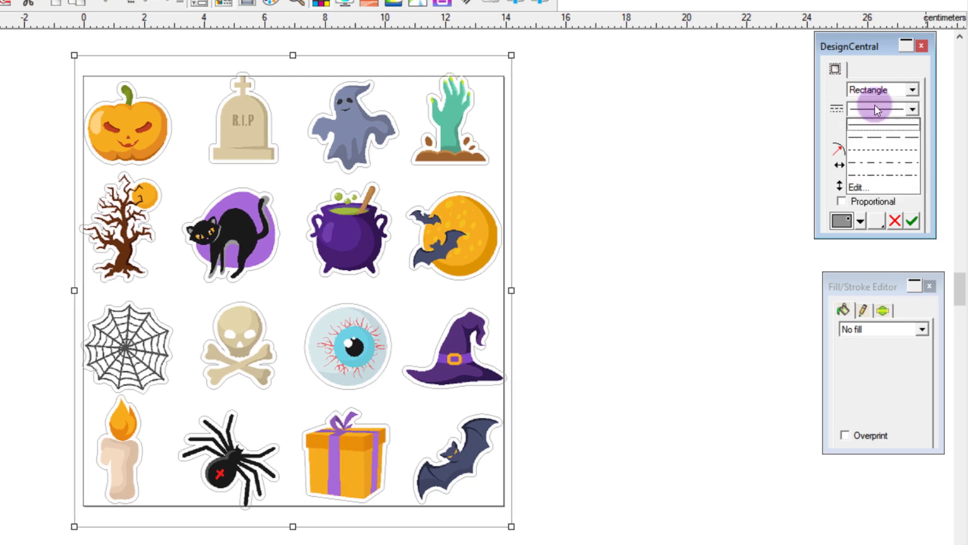
left_click(876, 150)
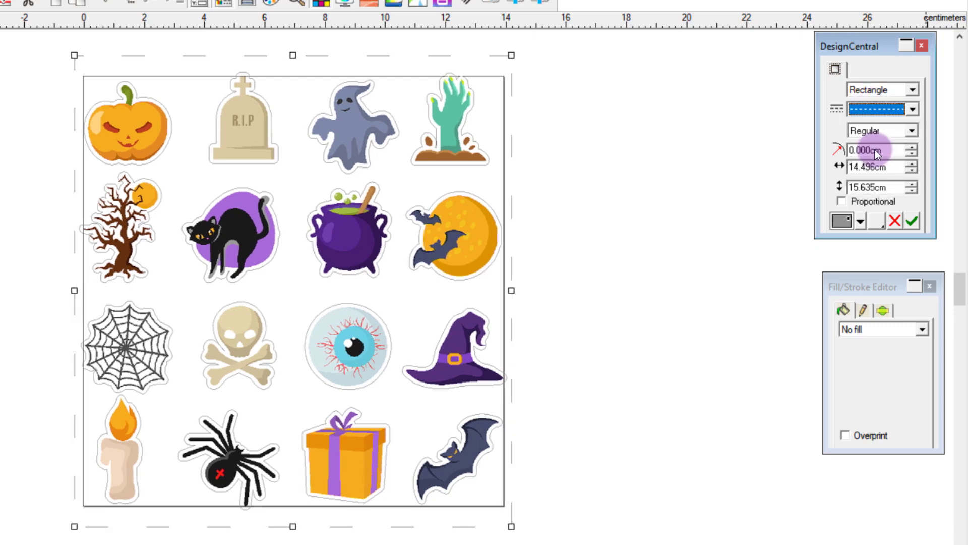
left_click(878, 110)
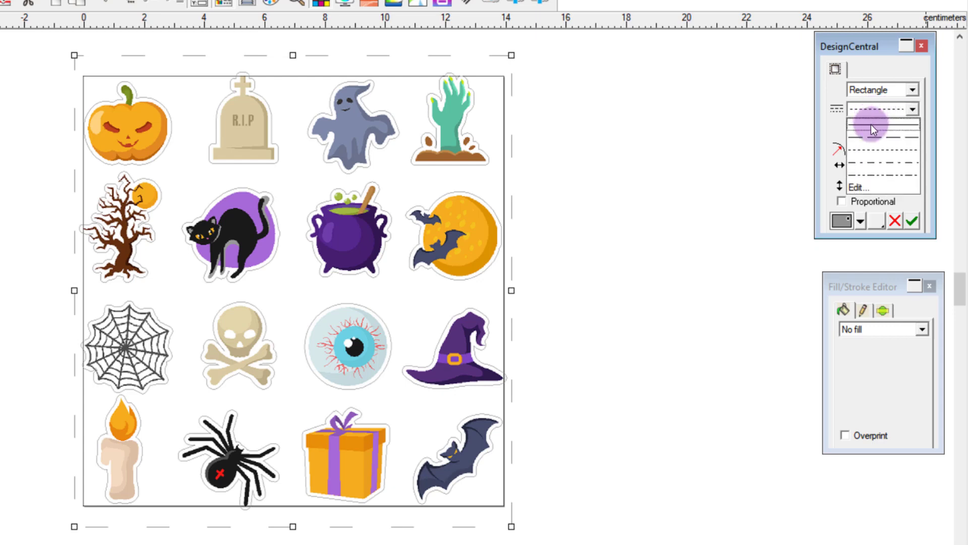
left_click(870, 125)
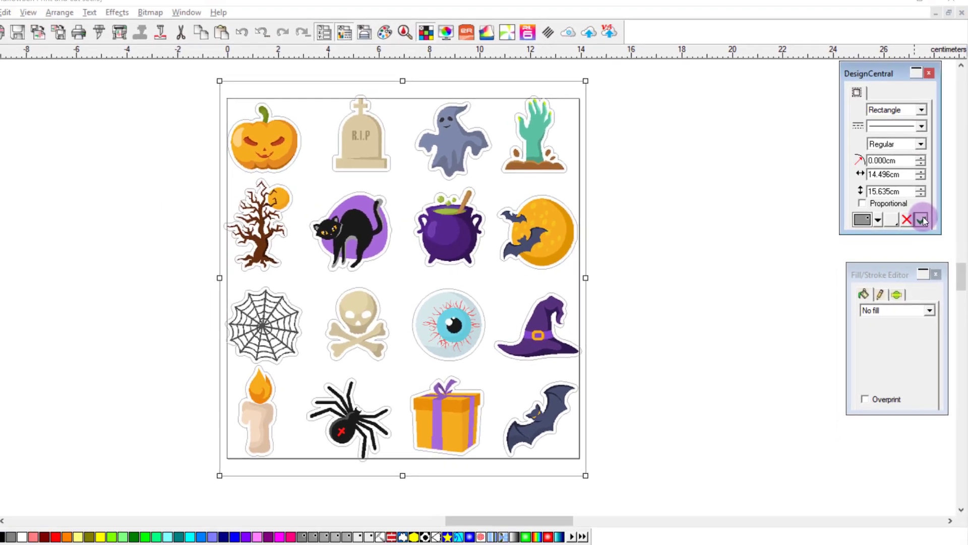
left_click(741, 252)
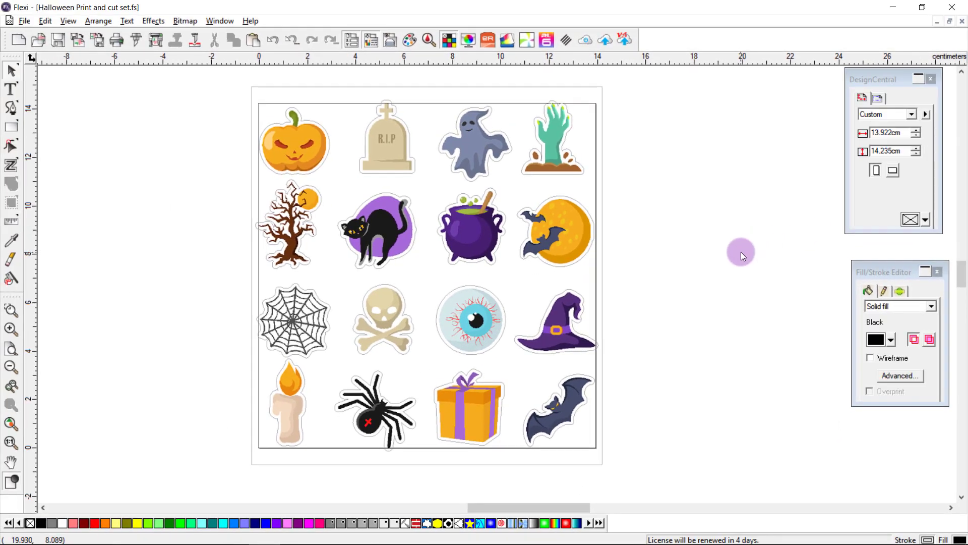
Step: Select the complete sticker set with its cut outlines and rectangular border, and start Step and Repeat
scroll(740, 252, "down", 2)
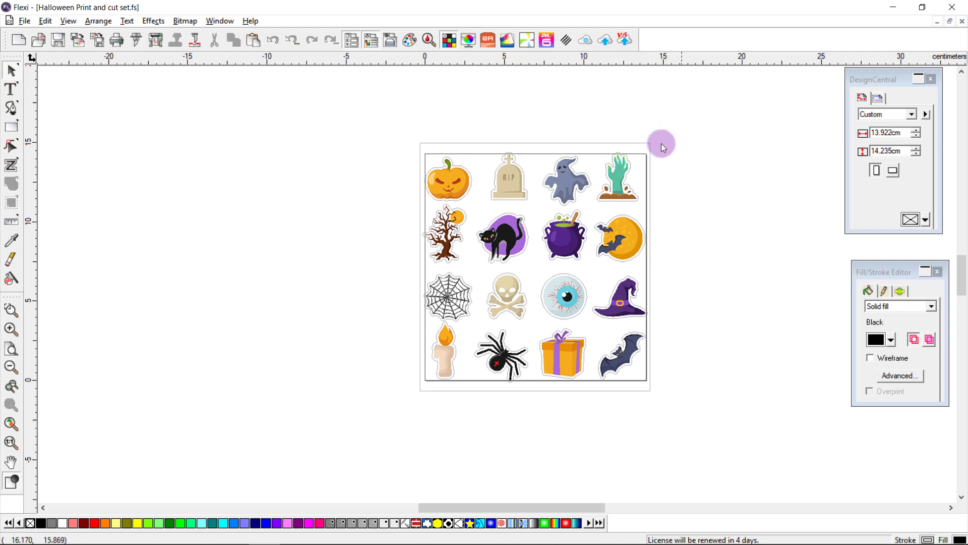
scroll(663, 163, "down", 1)
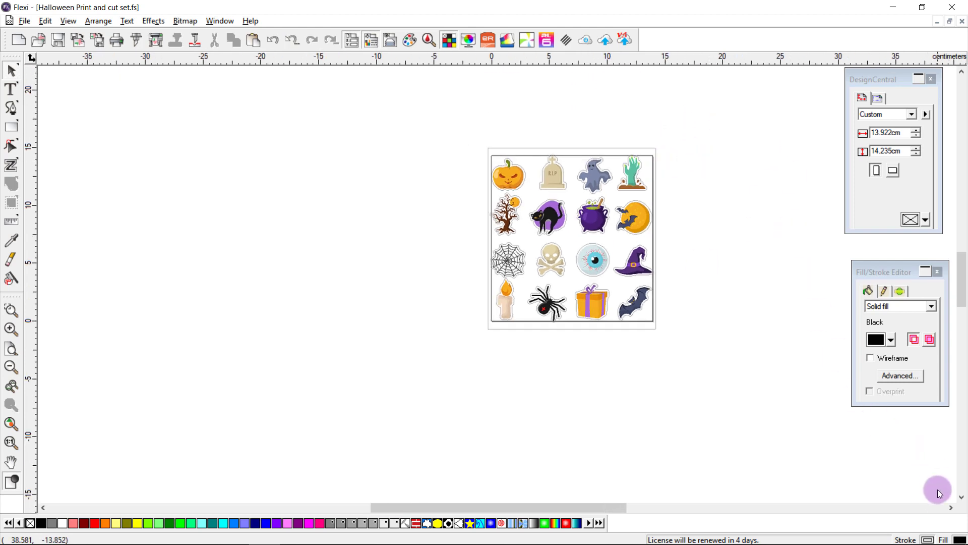
left_click(949, 510)
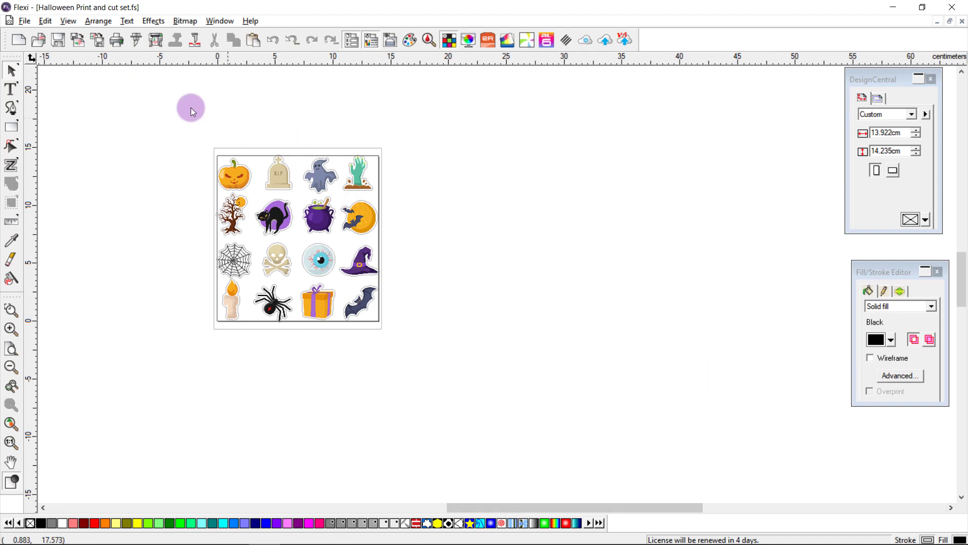
left_click_drag(148, 124, 439, 353)
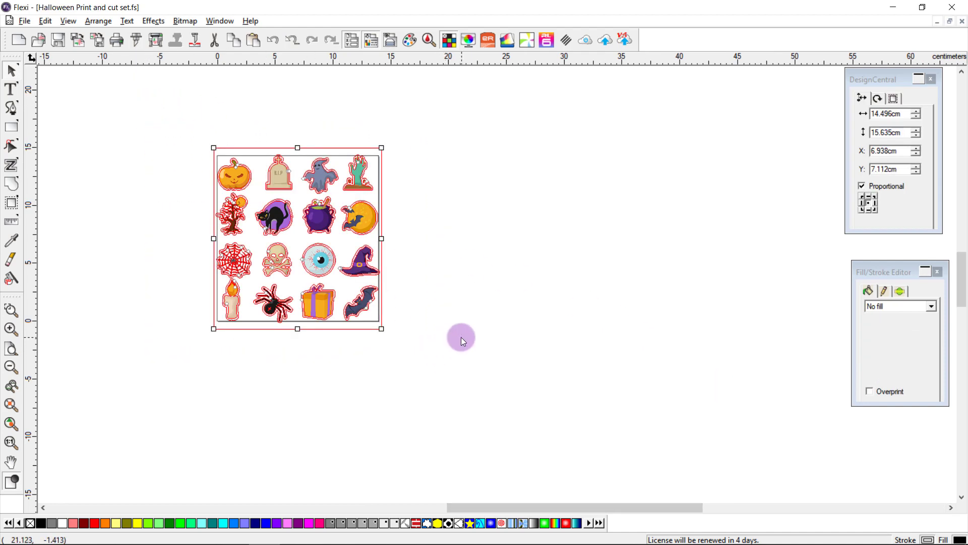
left_click(99, 22)
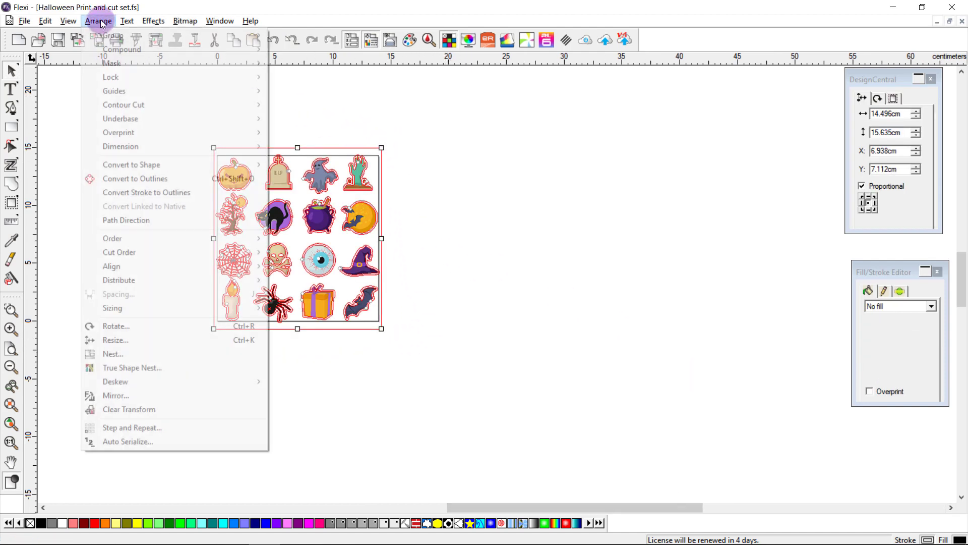
left_click(175, 427)
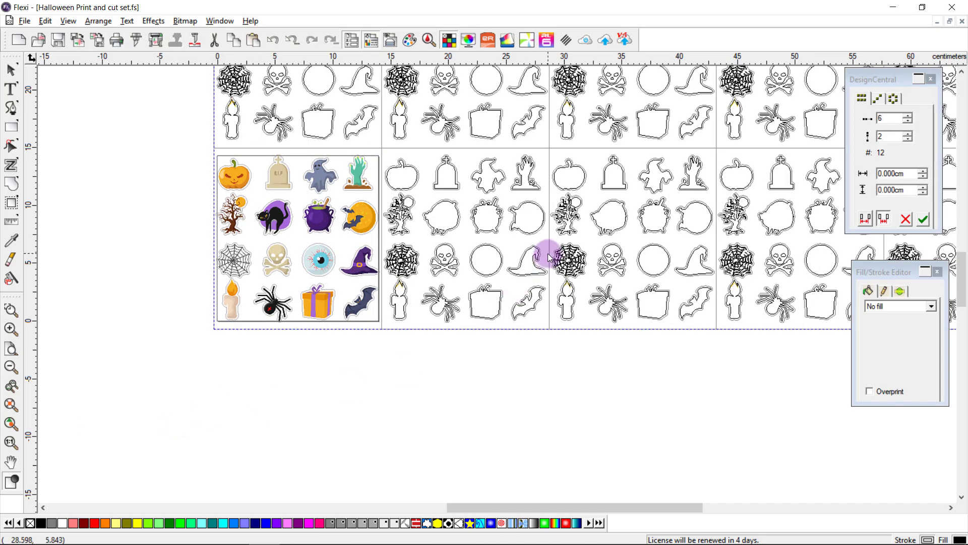
Step: Repeat the sticker set in 6 columns and 2 rows with 0.000 cm horizontal and vertical spacing, and apply it
scroll(549, 258, "up", 2)
scroll(735, 212, "up", 2)
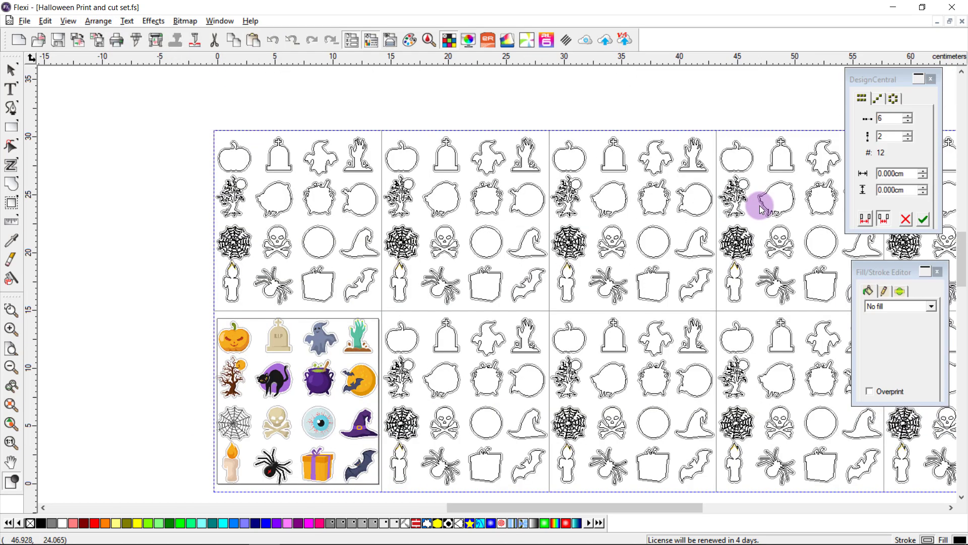
left_click(887, 119)
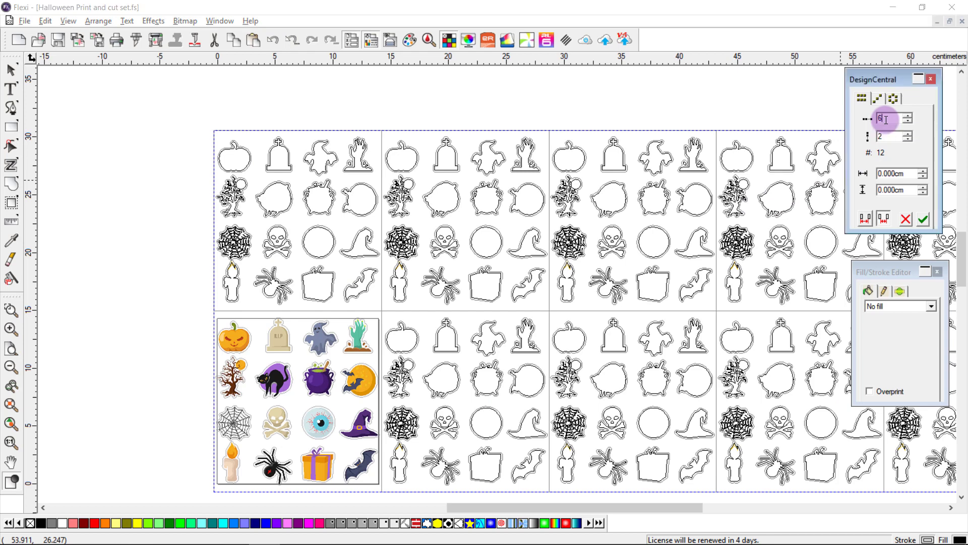
left_click(910, 136)
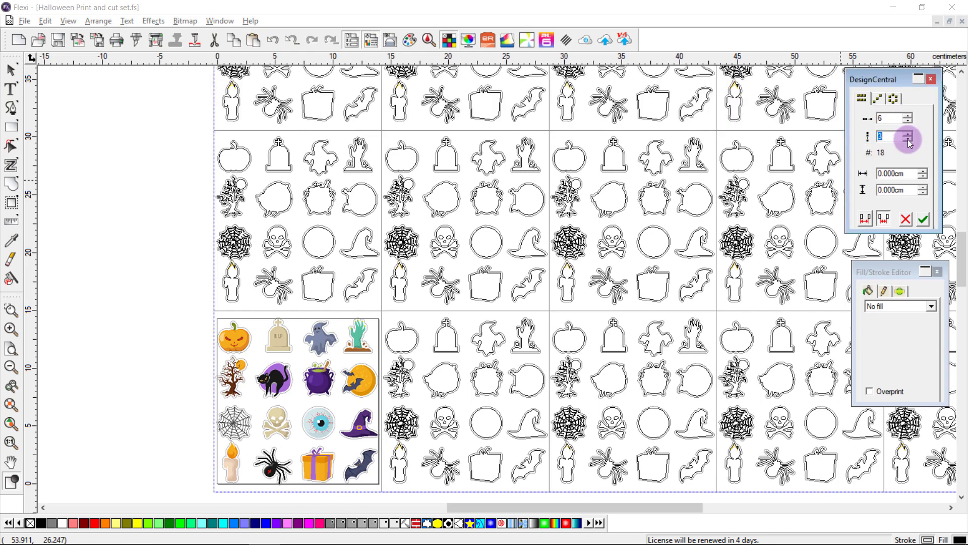
left_click(908, 141)
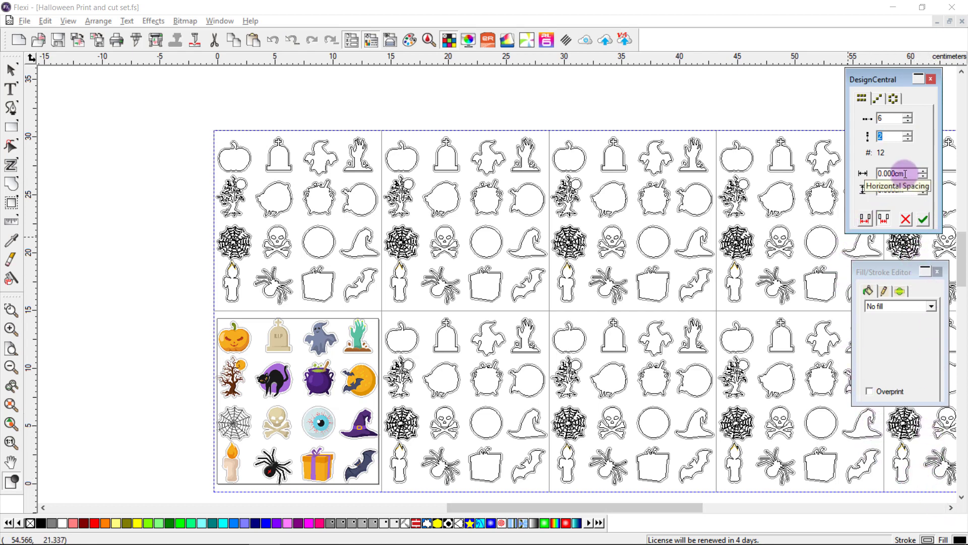
left_click_drag(905, 174, 860, 191)
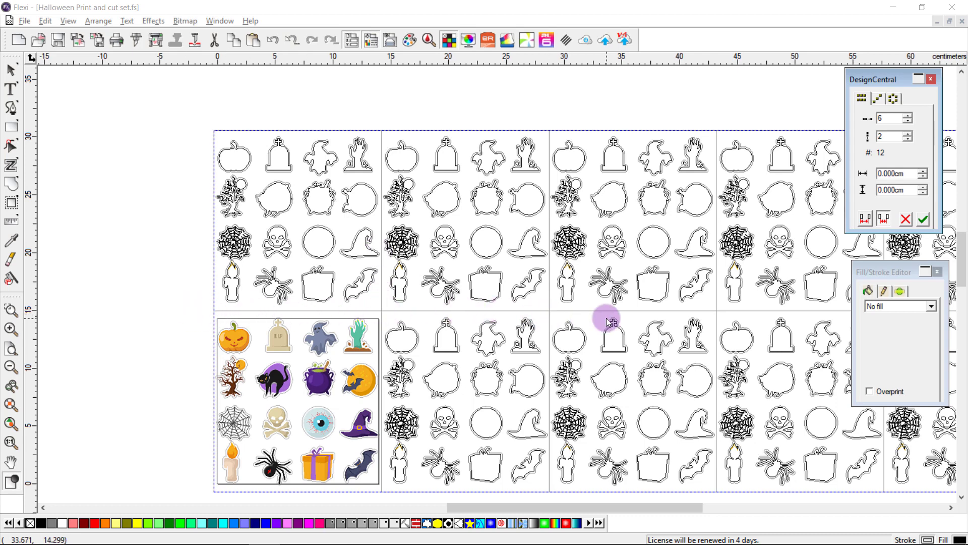
left_click(953, 510)
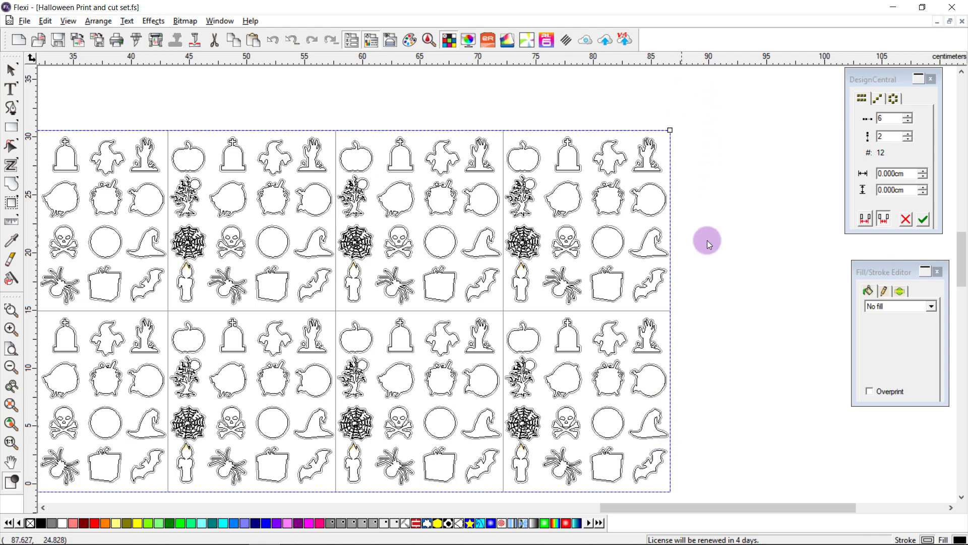
left_click(43, 507)
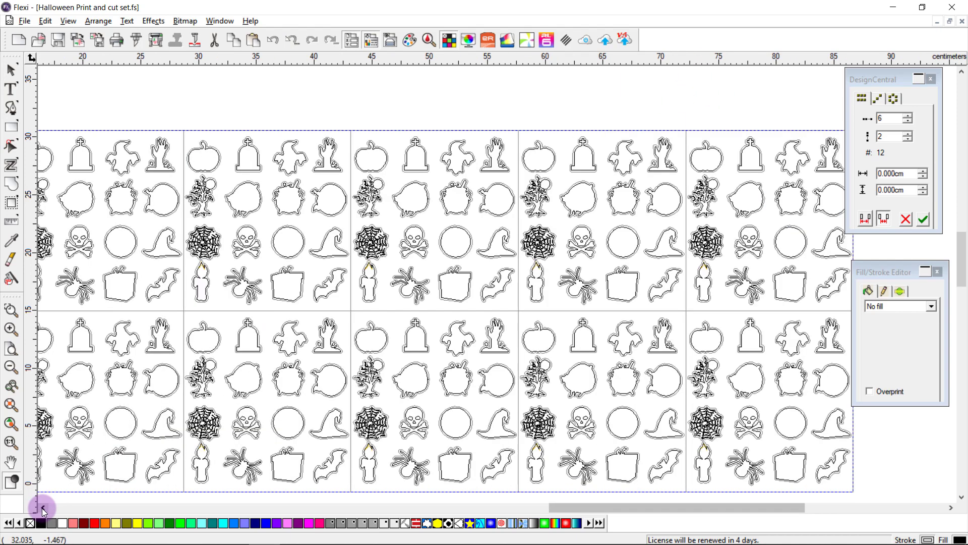
left_click(923, 220)
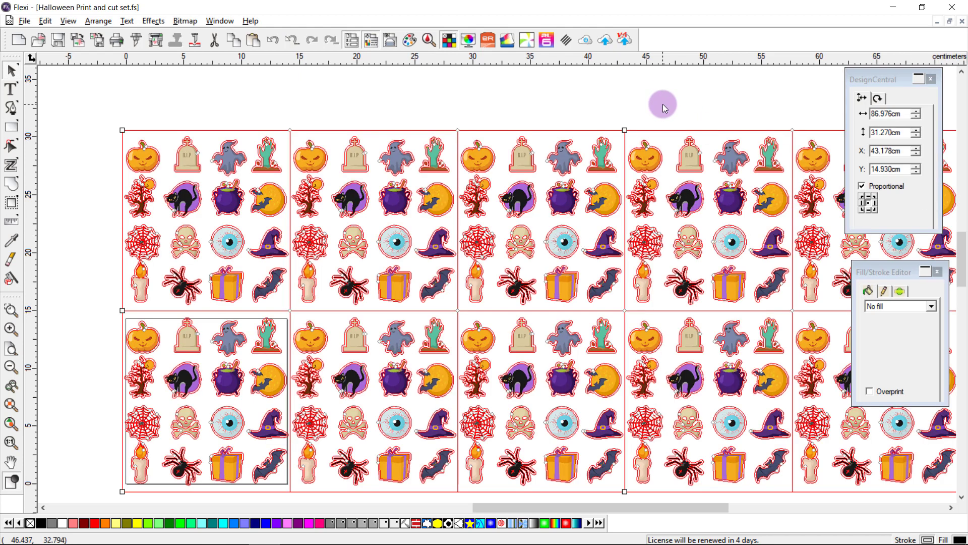
Step: Select all the repeated sticker sets and open the RIP and Print setup for them
scroll(689, 183, "down", 3)
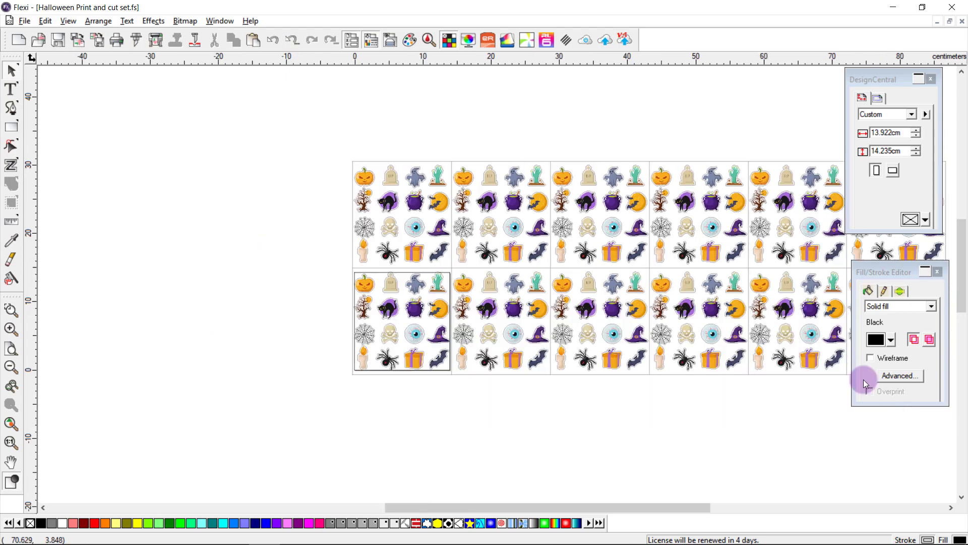
left_click(951, 511)
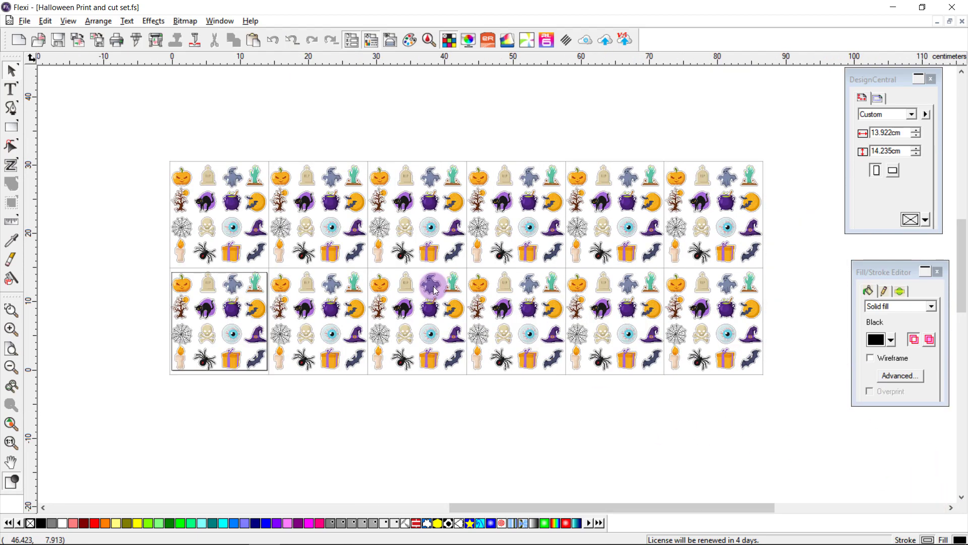
left_click_drag(134, 119, 792, 422)
left_click(431, 261)
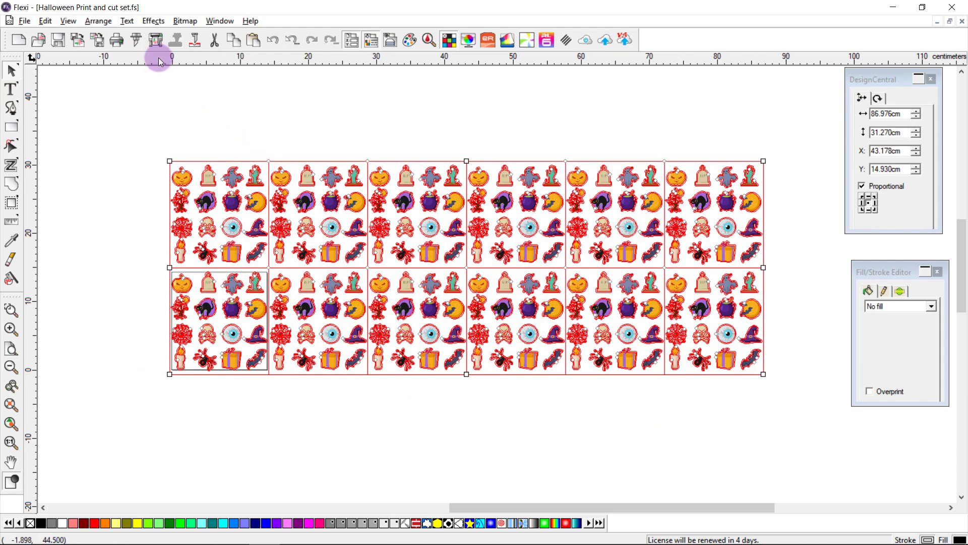
left_click(157, 41)
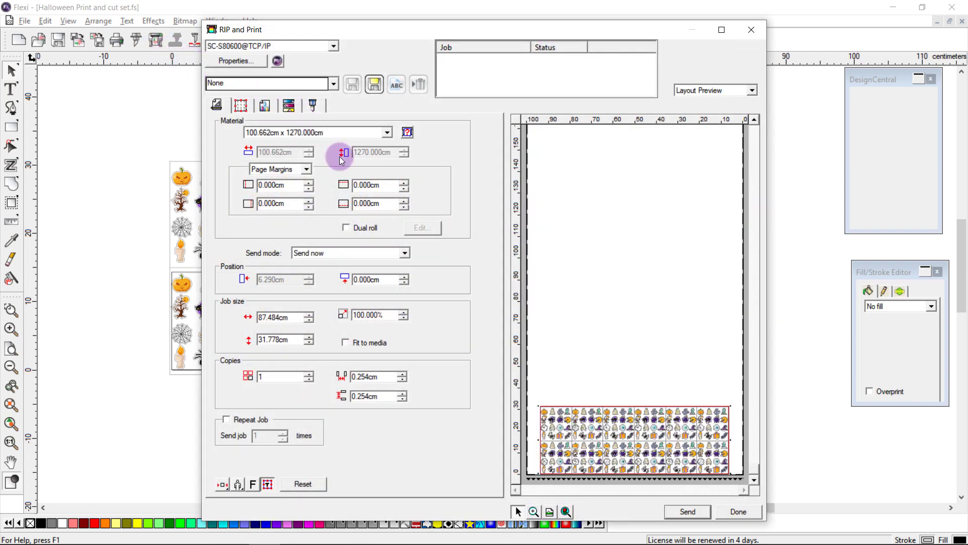
Step: Look through the job alignment choices and the cutter's driver options for CutContour and CutContour1
left_click(222, 486)
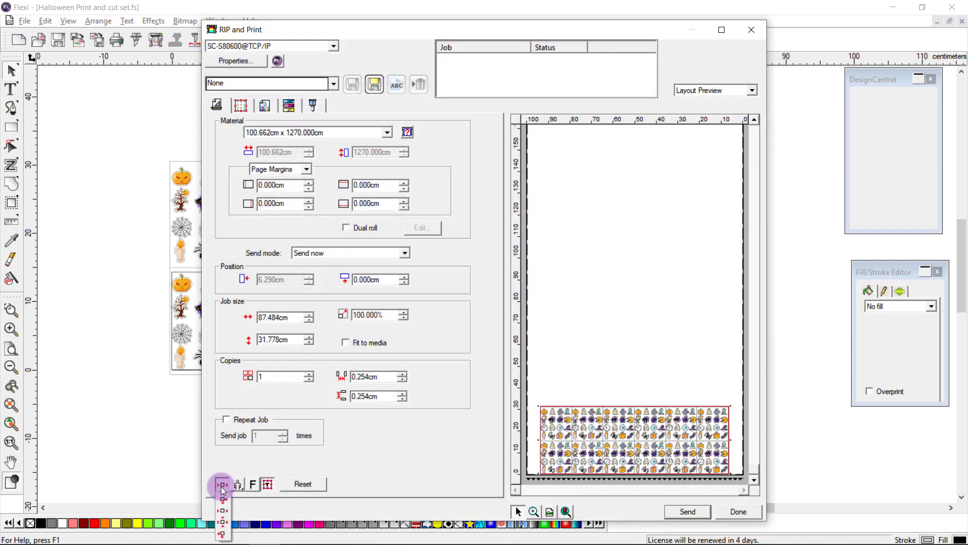
left_click(313, 114)
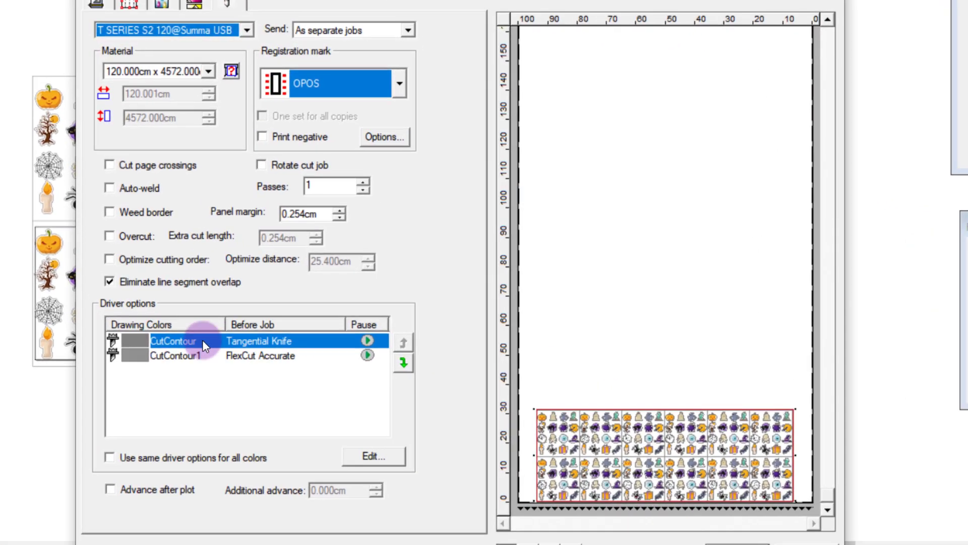
left_click(272, 367)
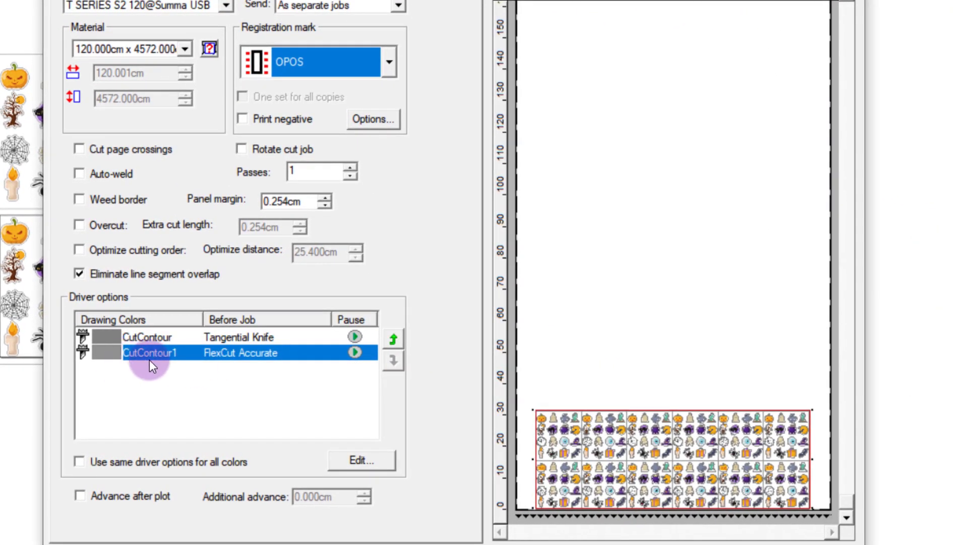
left_click(160, 336)
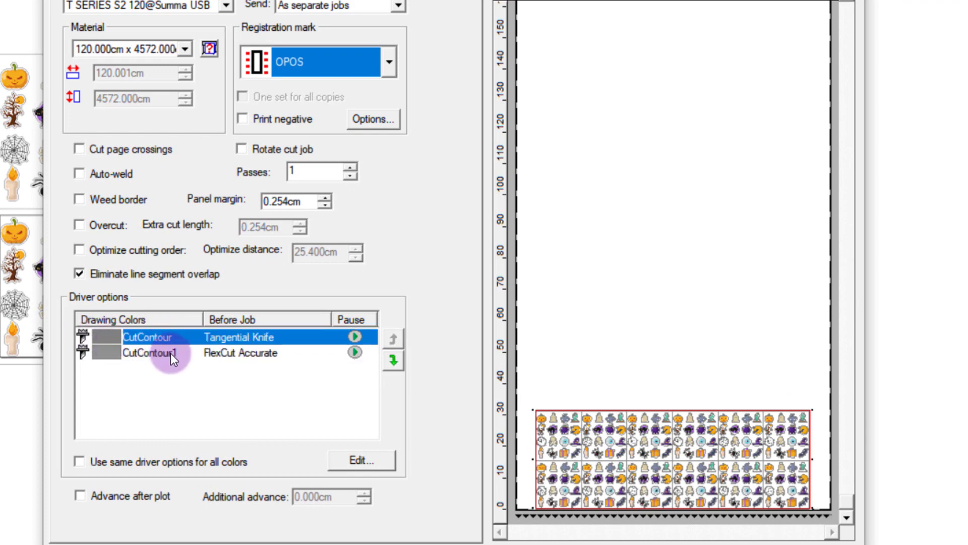
left_click(151, 348)
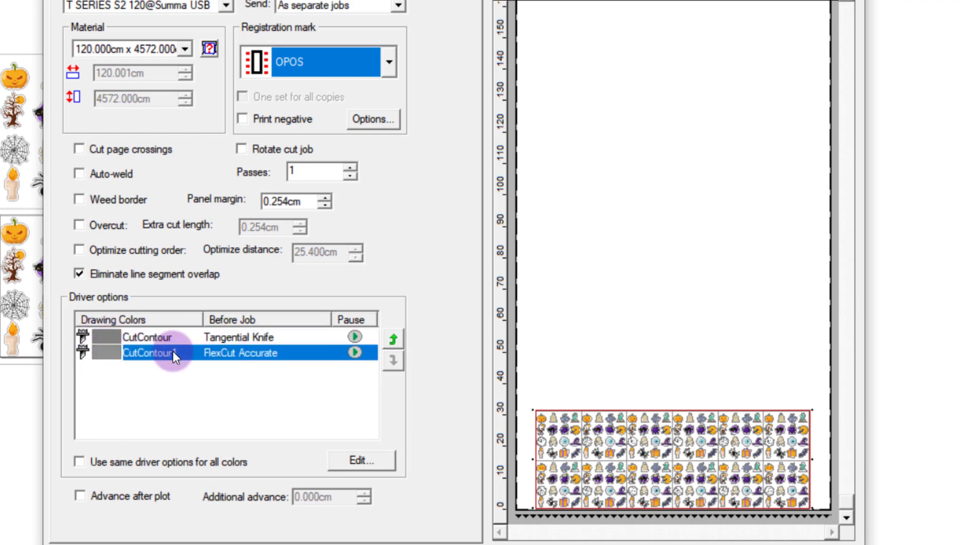
left_click(217, 399)
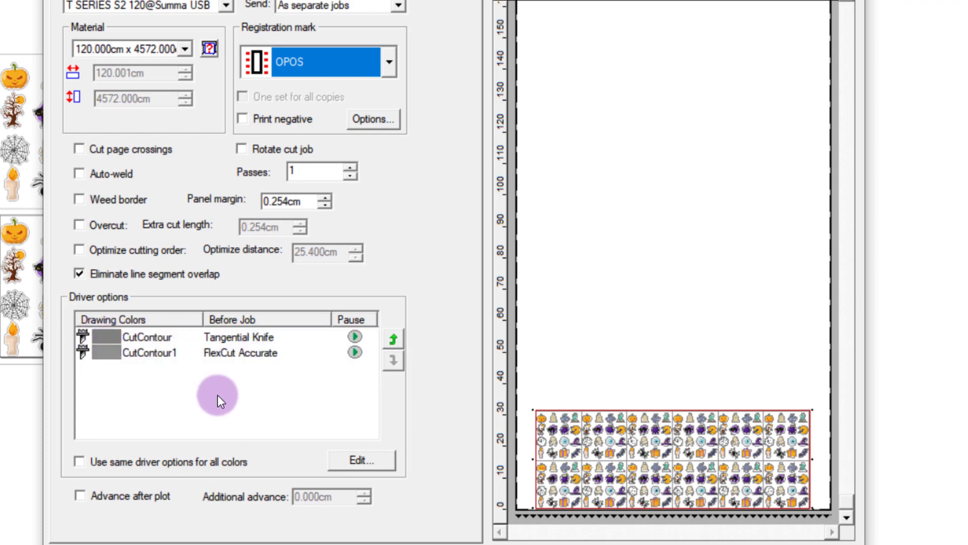
Step: Set the CutContour Tangential Knife to a speed of 300 mm/s and a pressure of 100, and apply the settings
double_click(156, 334)
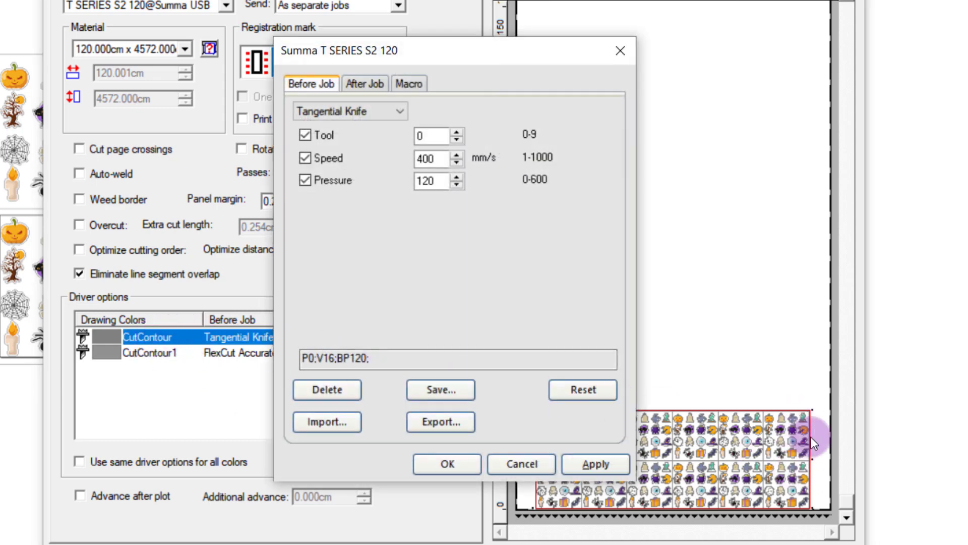
left_click(438, 160)
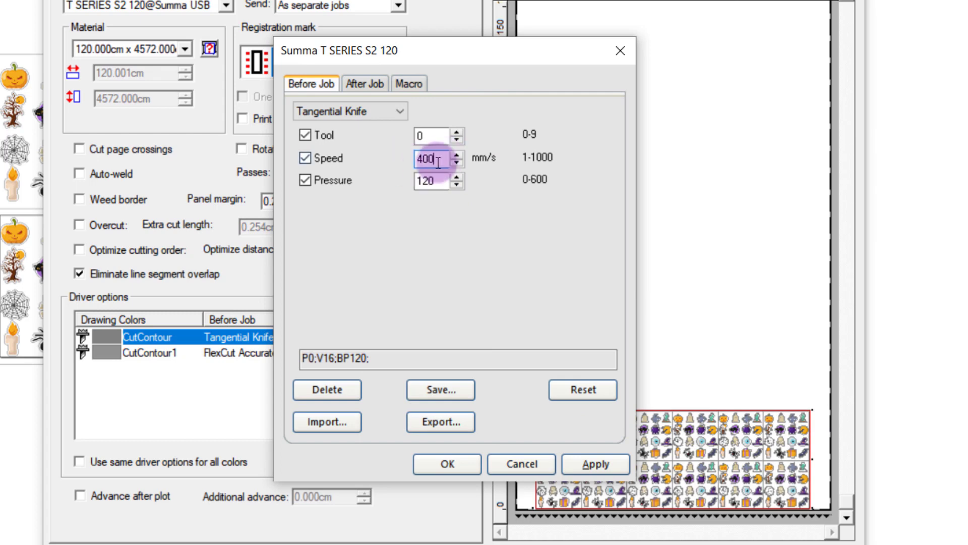
double_click(442, 181)
type("100")
double_click(438, 158)
left_click(439, 156)
left_click_drag(439, 156, 358, 157)
type("300")
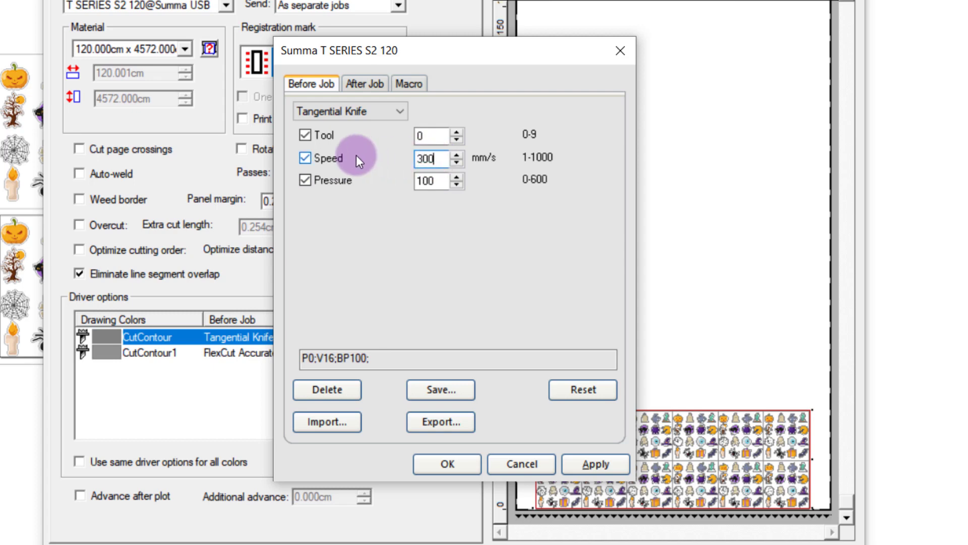
left_click(440, 183)
left_click(593, 467)
left_click(452, 465)
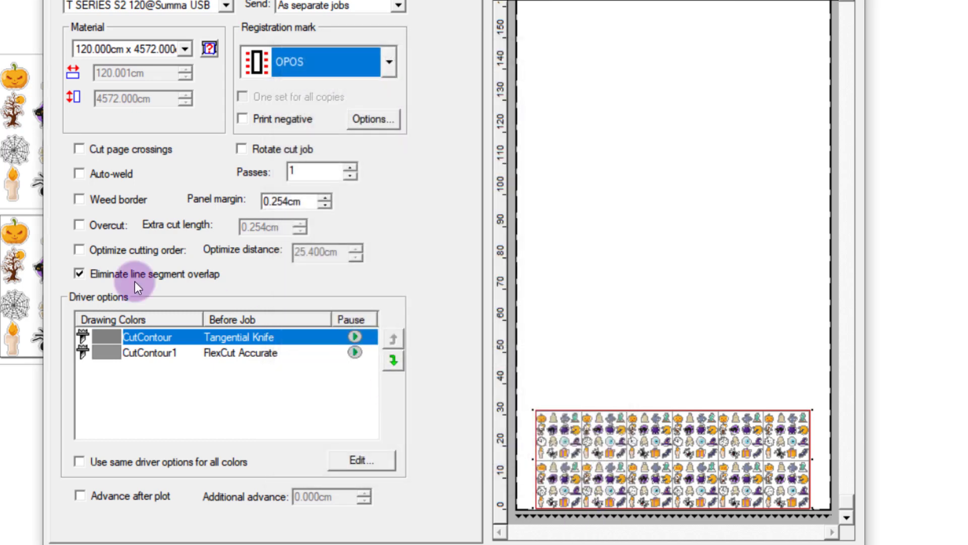
Step: Examine the FlexCut Accurate pressure and cut length settings of CutContour1 and accept them
left_click(226, 354)
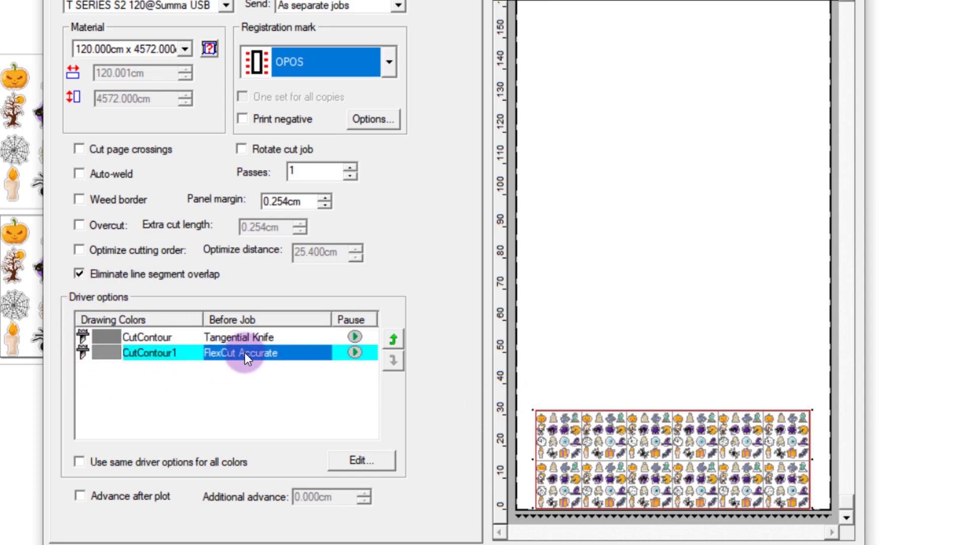
double_click(244, 352)
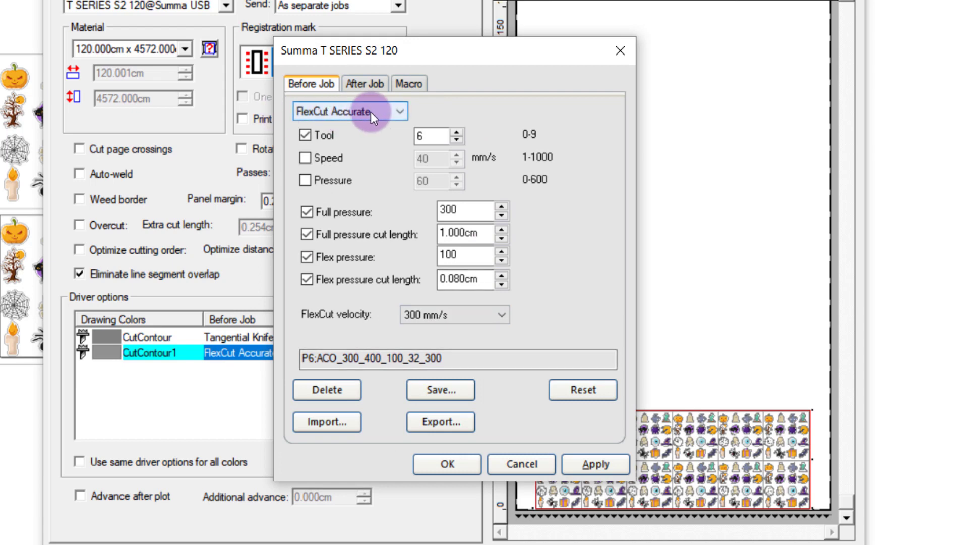
left_click(470, 216)
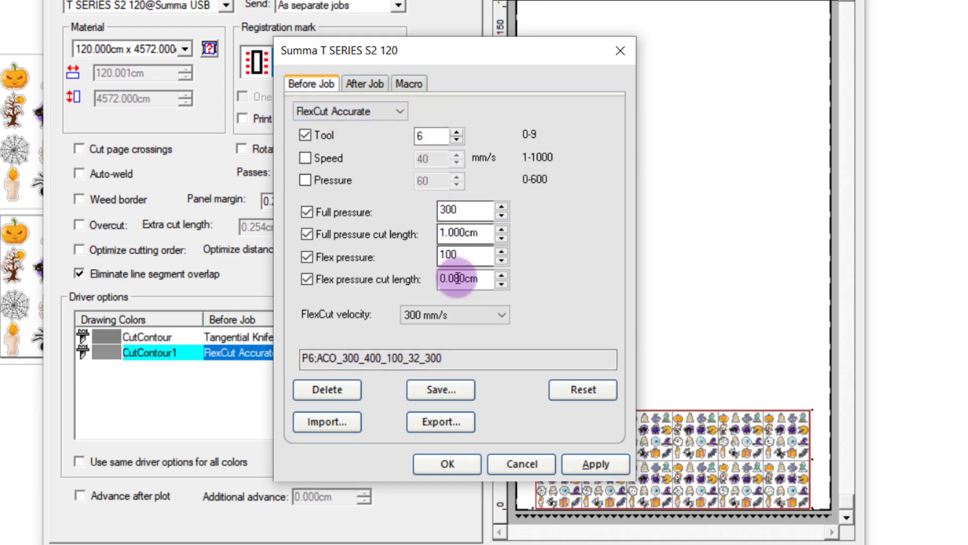
double_click(468, 260)
left_click(465, 260)
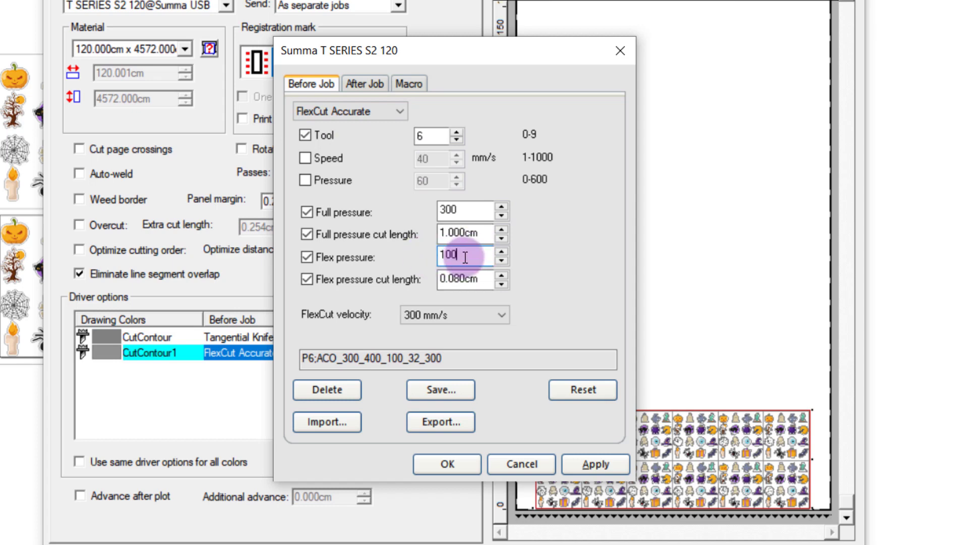
left_click(463, 467)
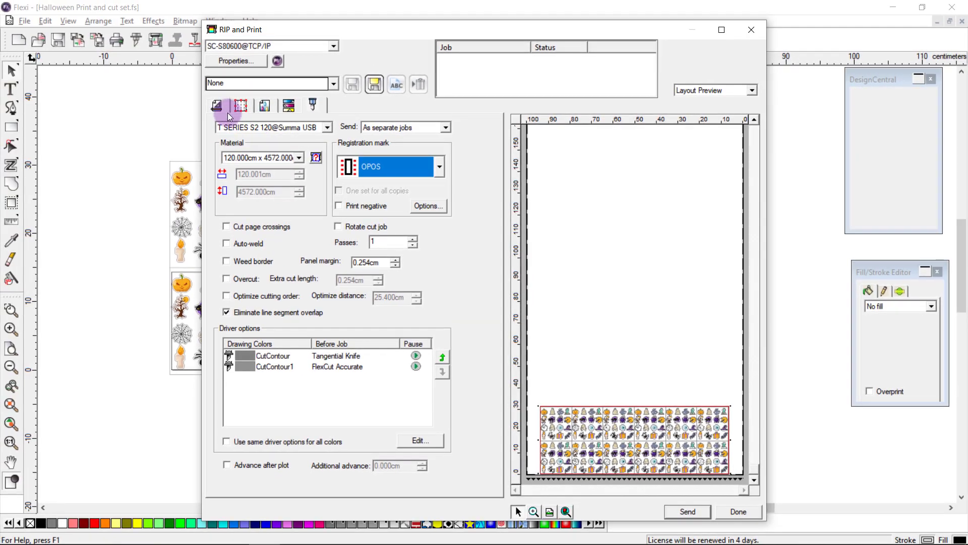
Step: Send the print-and-cut job, and view the held Epson print job and Summa cut job in Production Manager
left_click(216, 104)
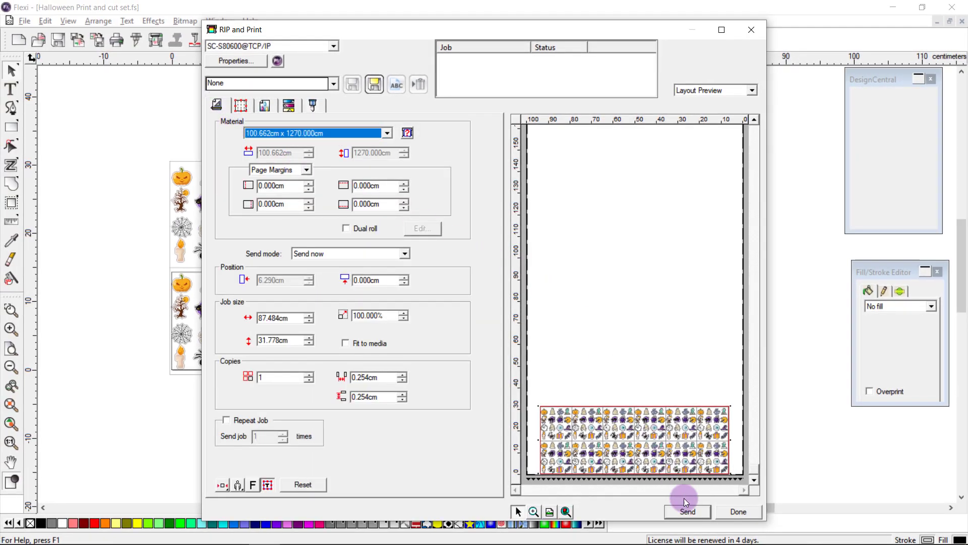
left_click(693, 515)
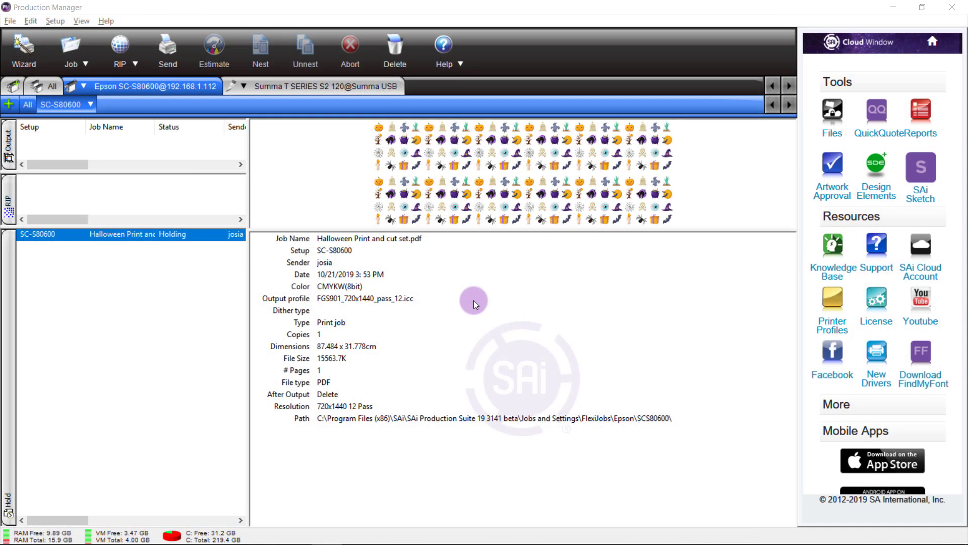
left_click(203, 236)
left_click(288, 87)
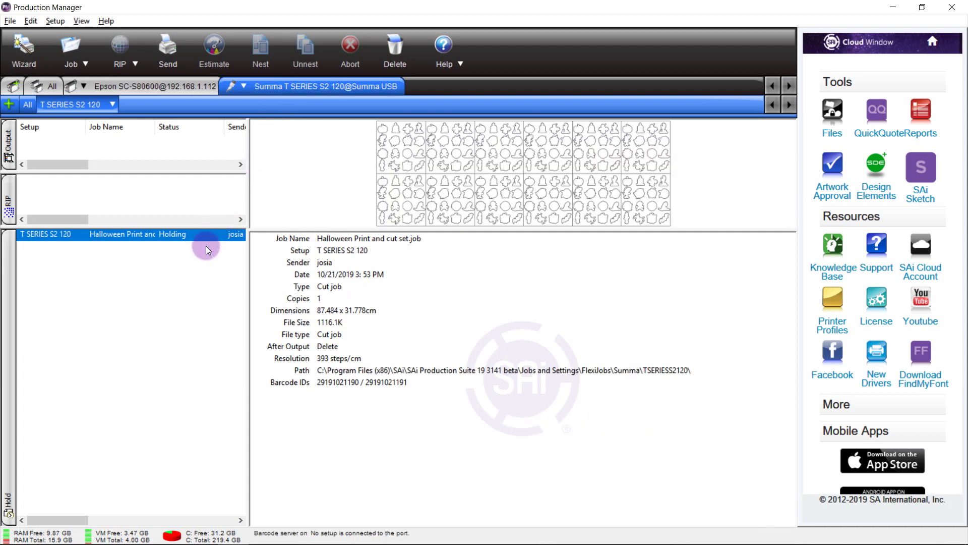